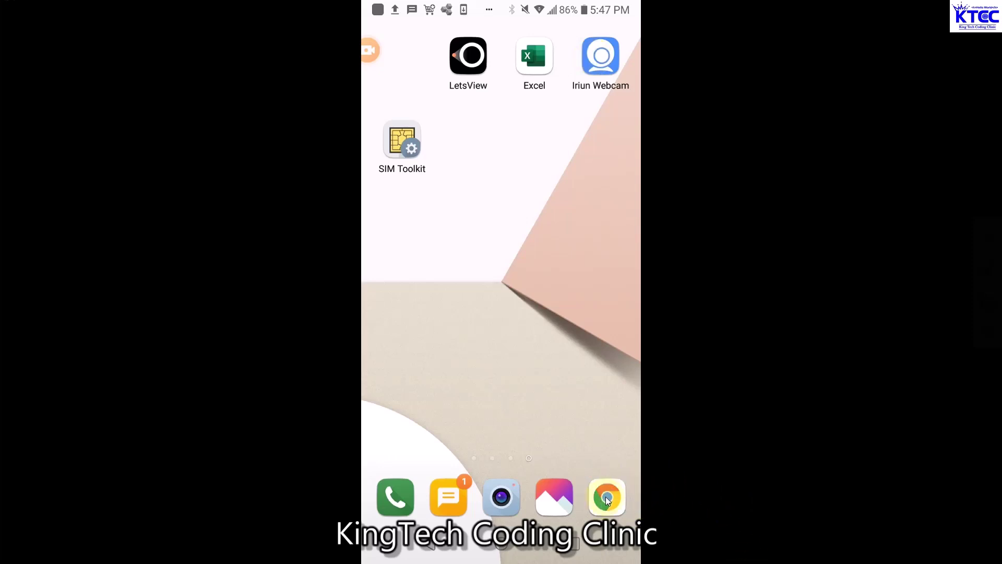
Step: Launch Google Chrome from the Android home screen dock
click(605, 497)
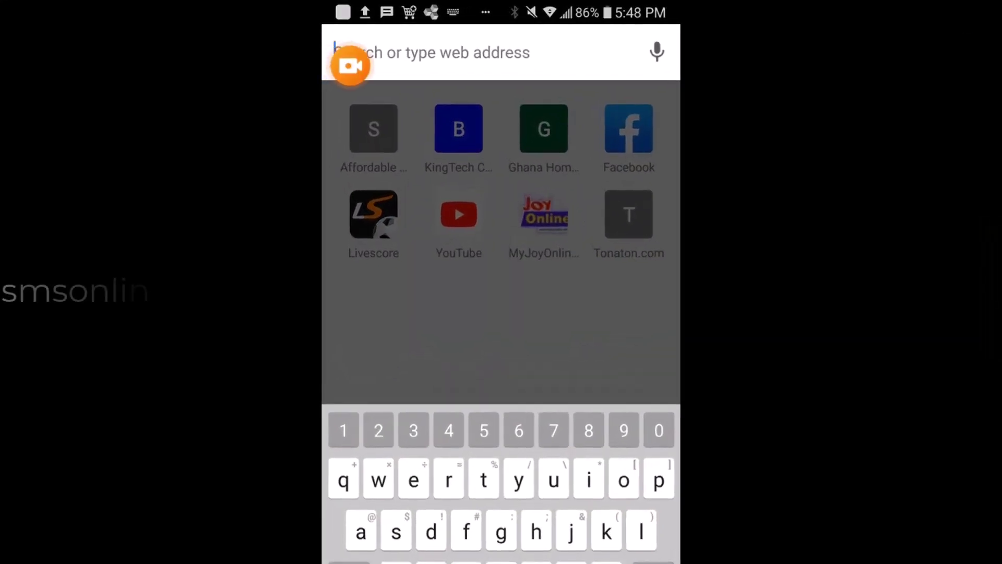
Step: Go to smsonlinegh.com using the 'sms' address-bar autocomplete
text(smsonlinegh.com)
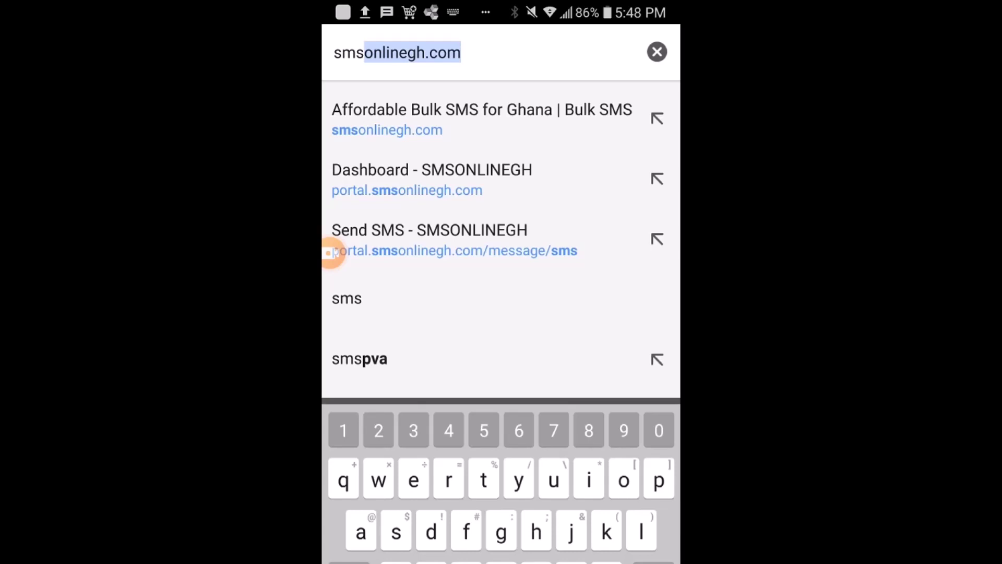
click(607, 498)
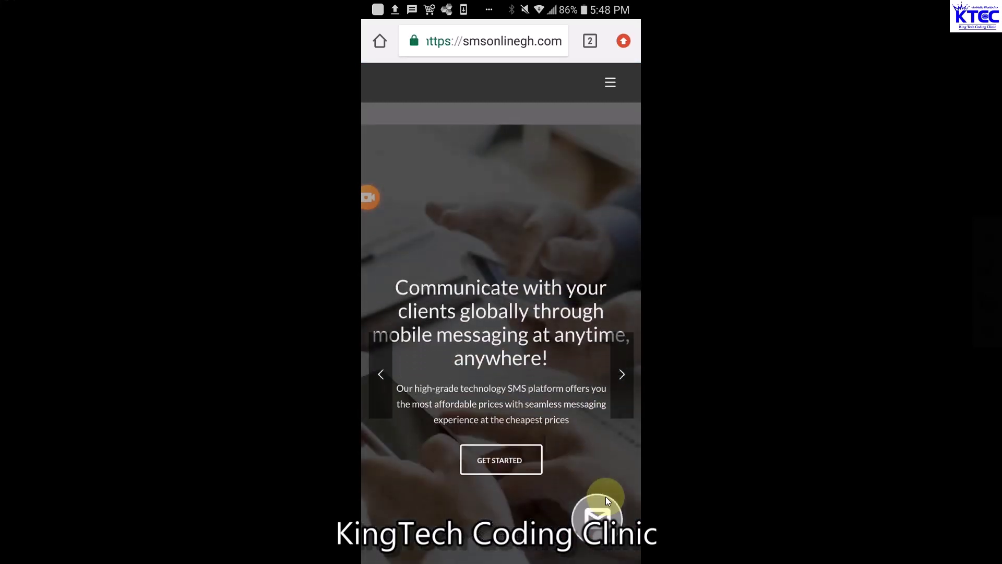
Step: Scroll through the smsonlinegh.com home page services and return to the top
scroll(605, 496, down, 10)
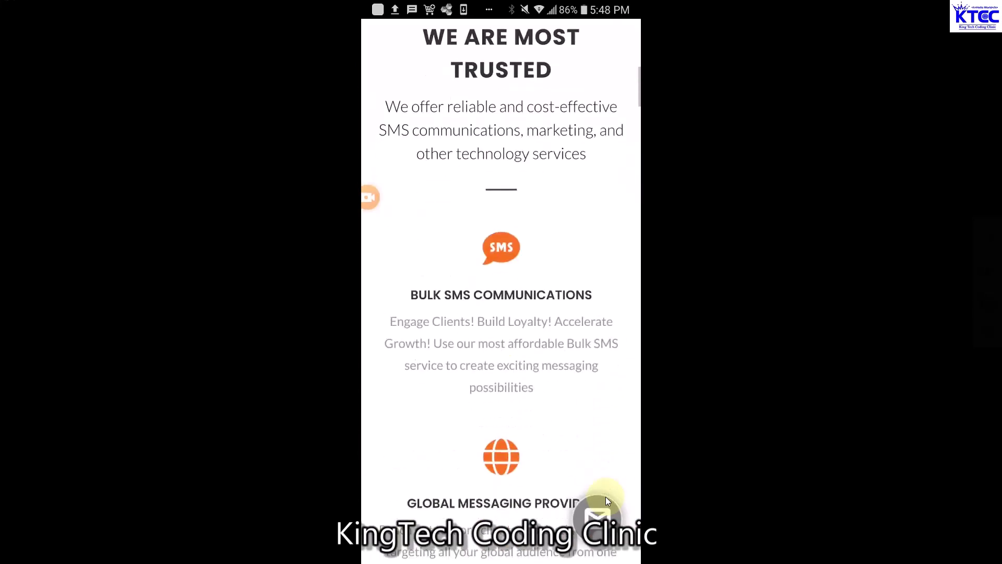
scroll(606, 496, down, 8)
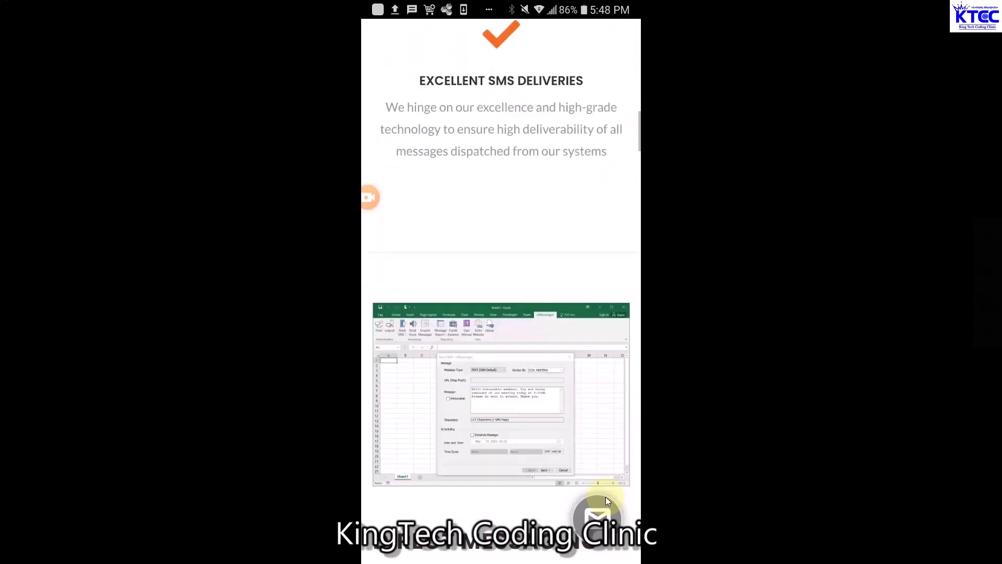
scroll(605, 497, down, 7)
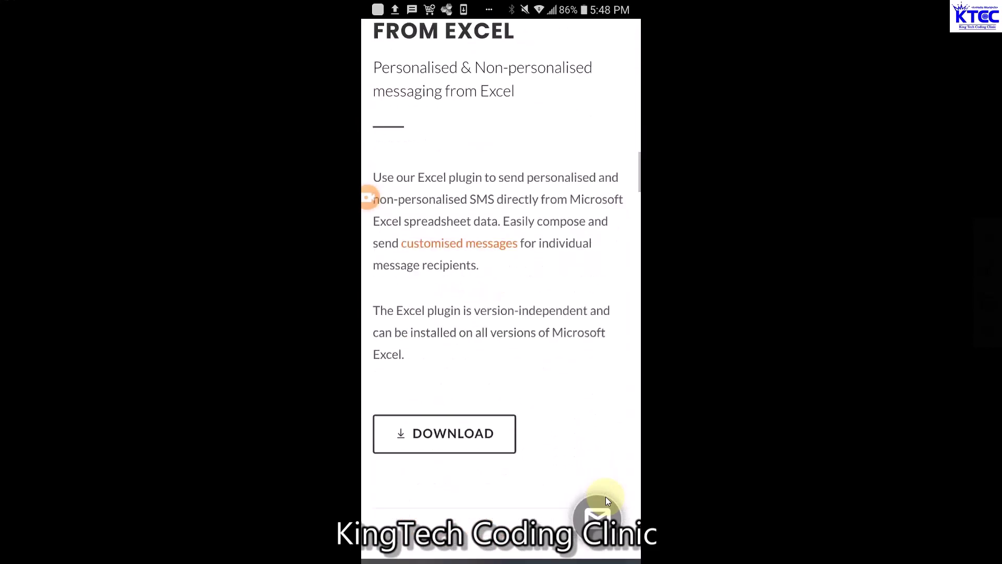
scroll(606, 496, up, 20)
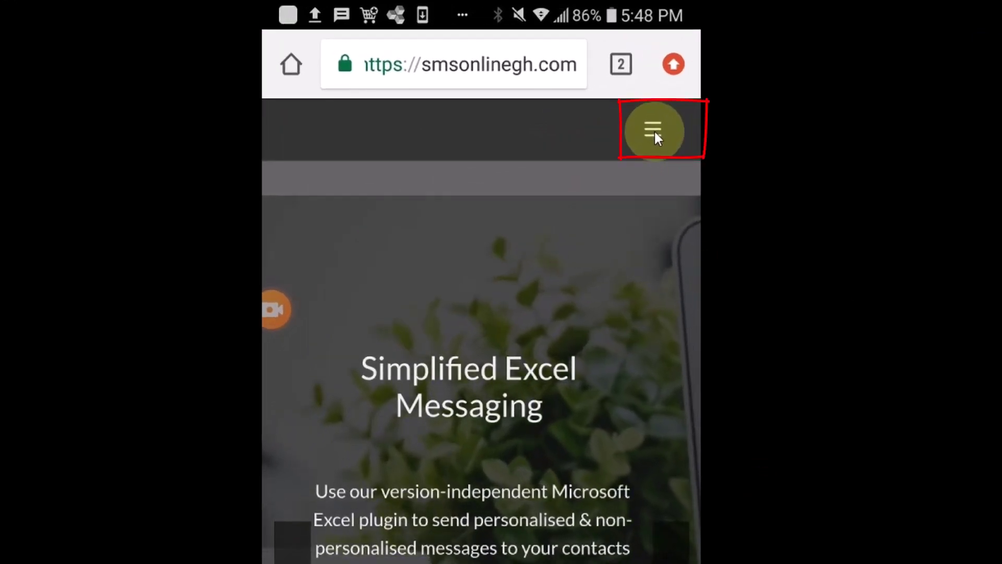
Step: Log in to the SMSONLINEGH portal from the site menu with the account username and password
click(654, 130)
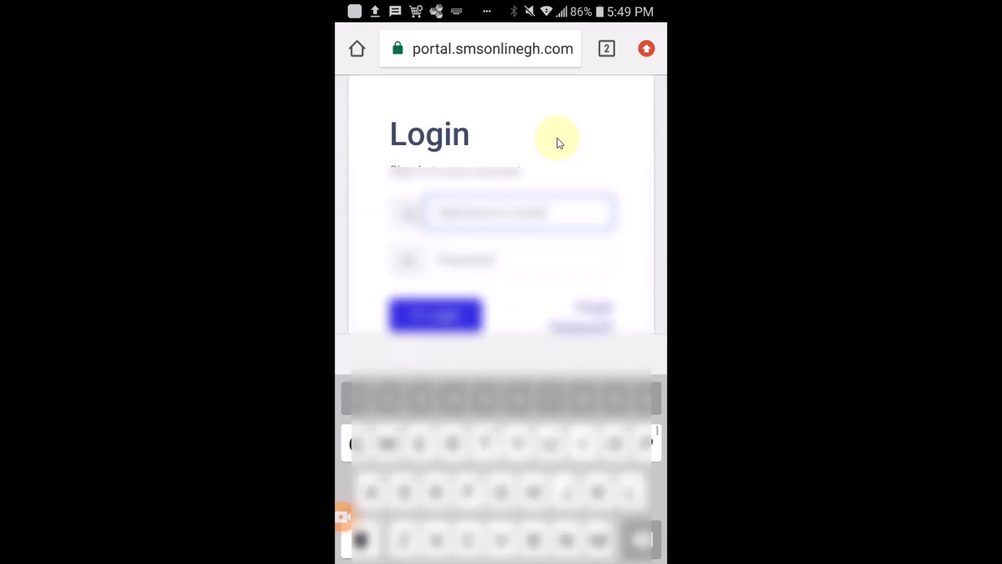
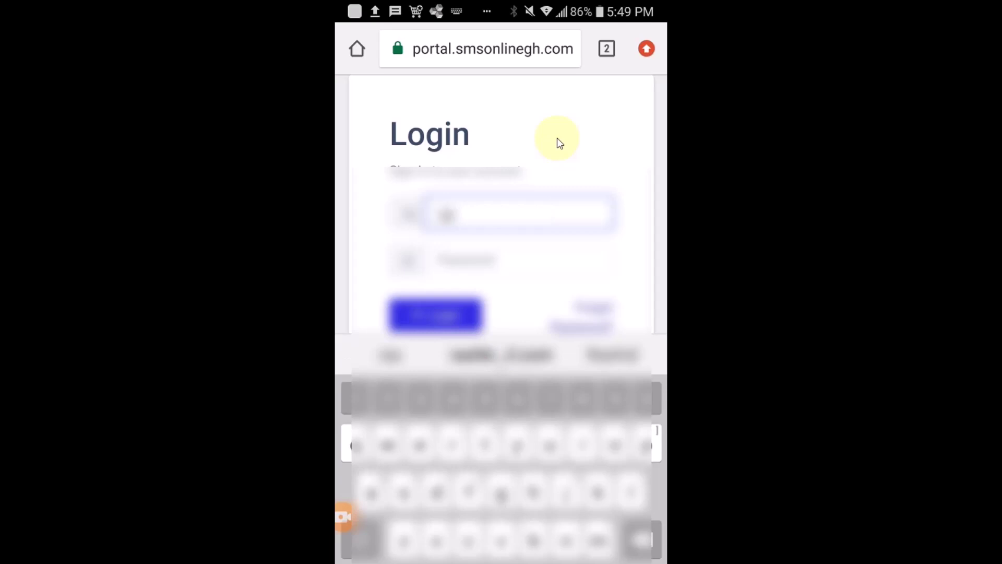
key(Tab)
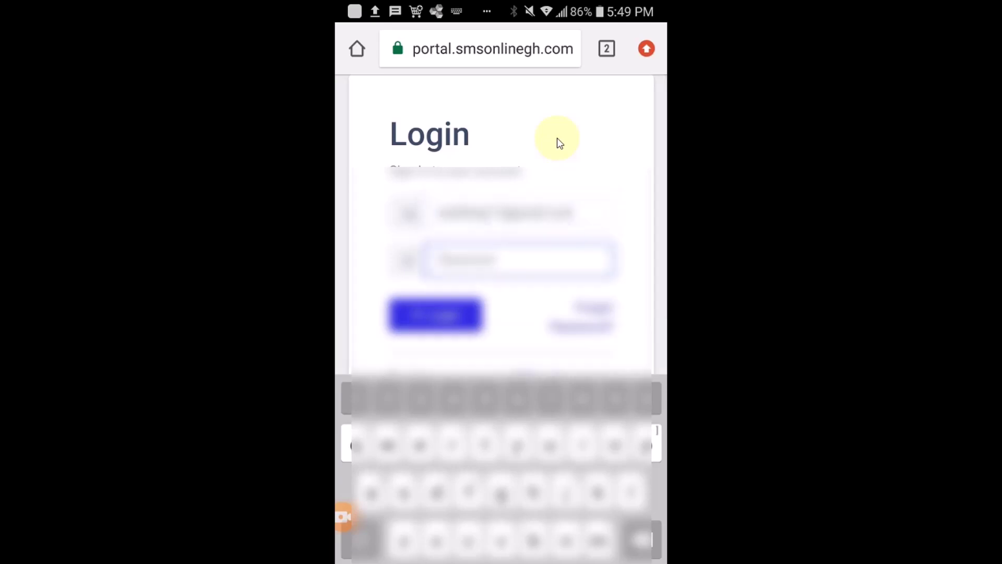
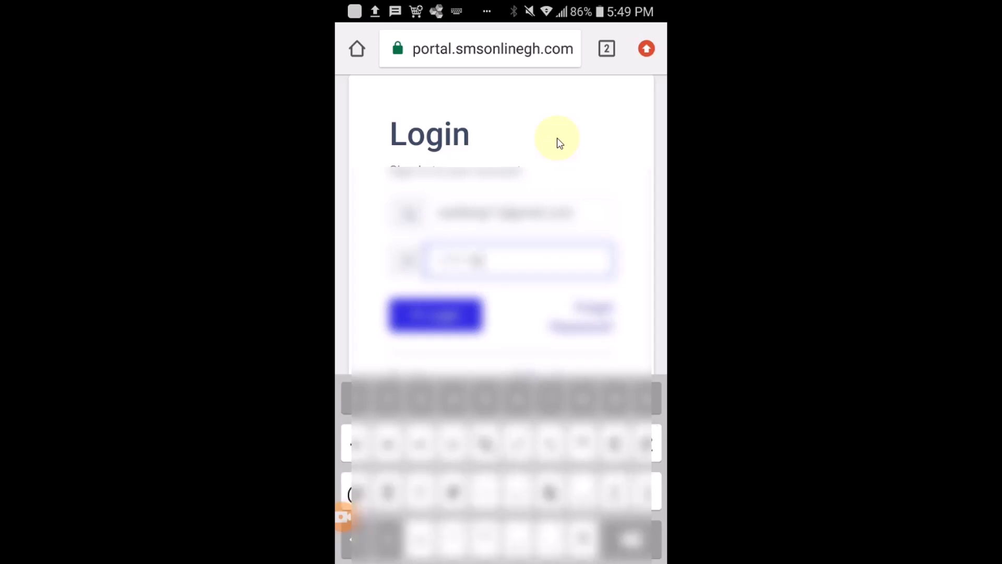
key(Return)
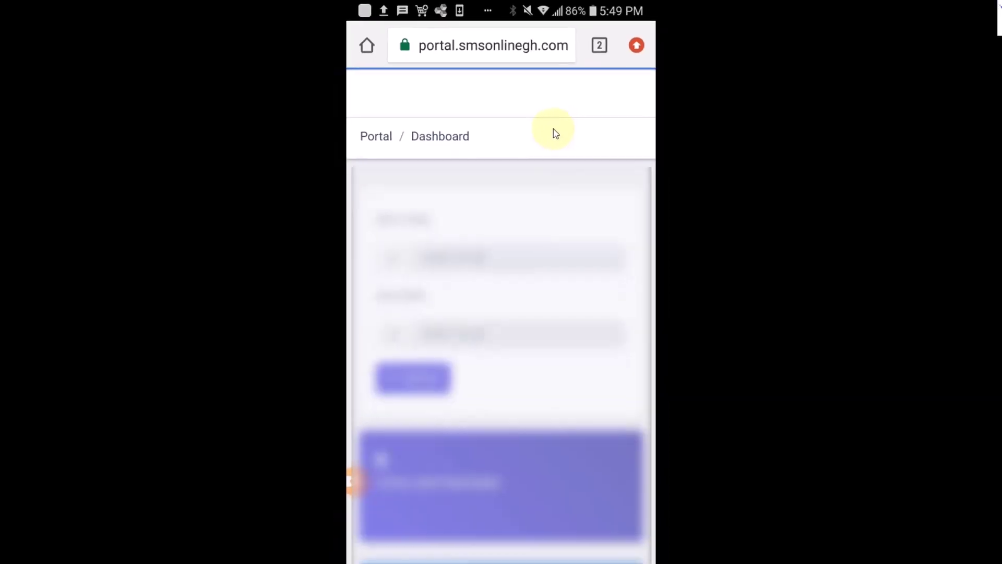
Step: Switch to File Manager and browse to Internal storage > ICT TEACHERS
scroll(551, 120, down, 3)
scroll(551, 121, up, 3)
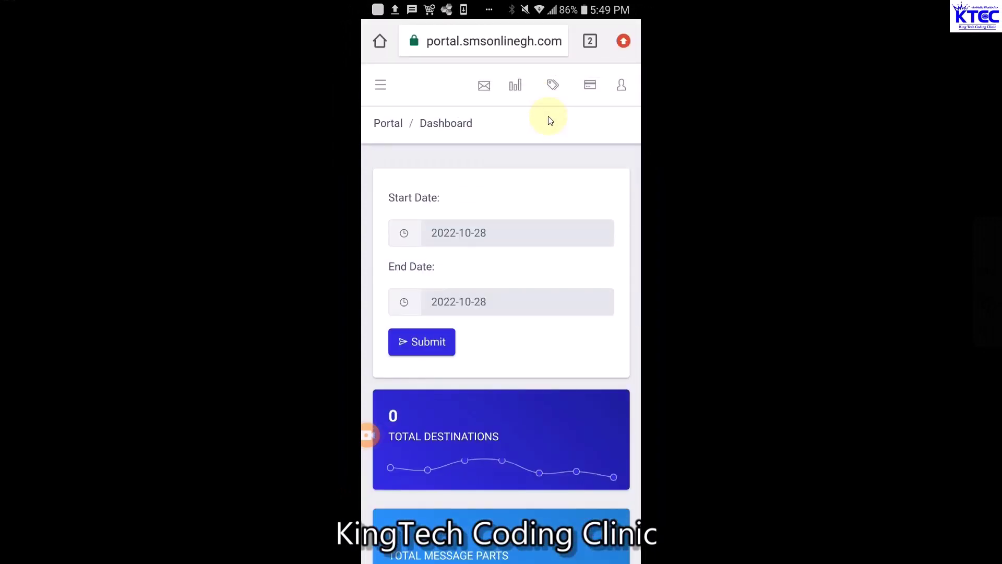
scroll(551, 121, down, 2)
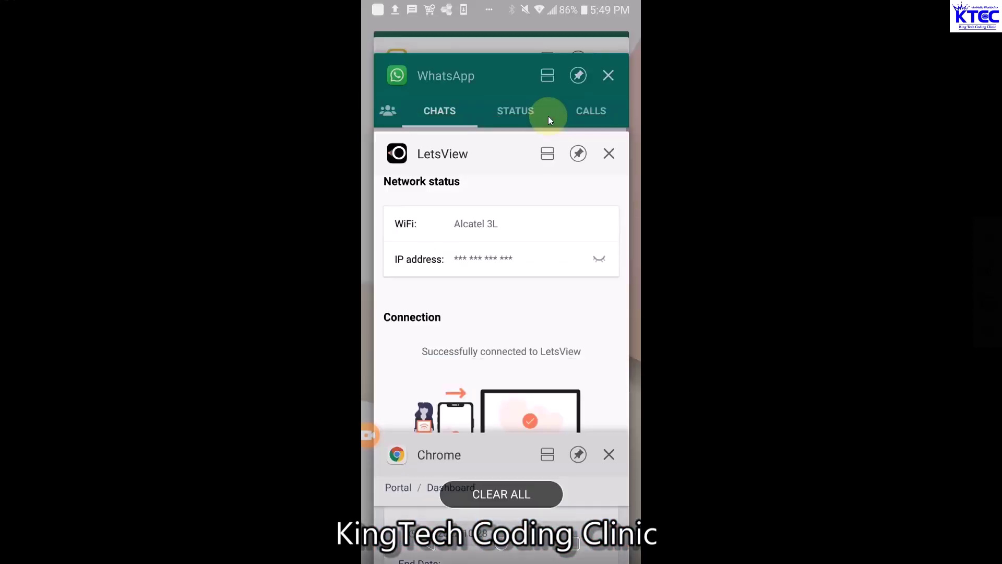
scroll(549, 116, up, 5)
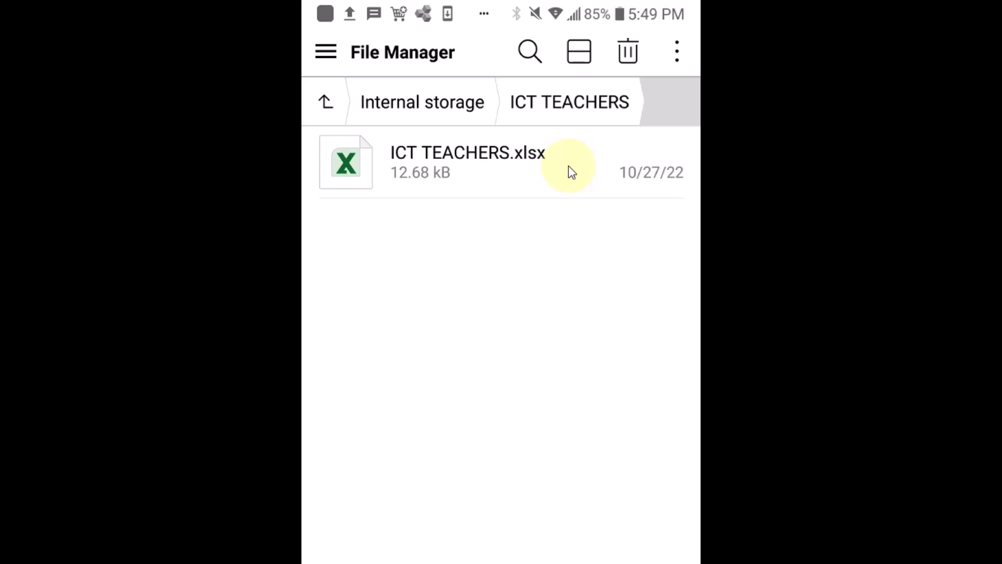
Step: Open ICT TEACHERS.xlsx in Excel, decline the shortcut prompt, and review its Name and Contact columns
click(570, 167)
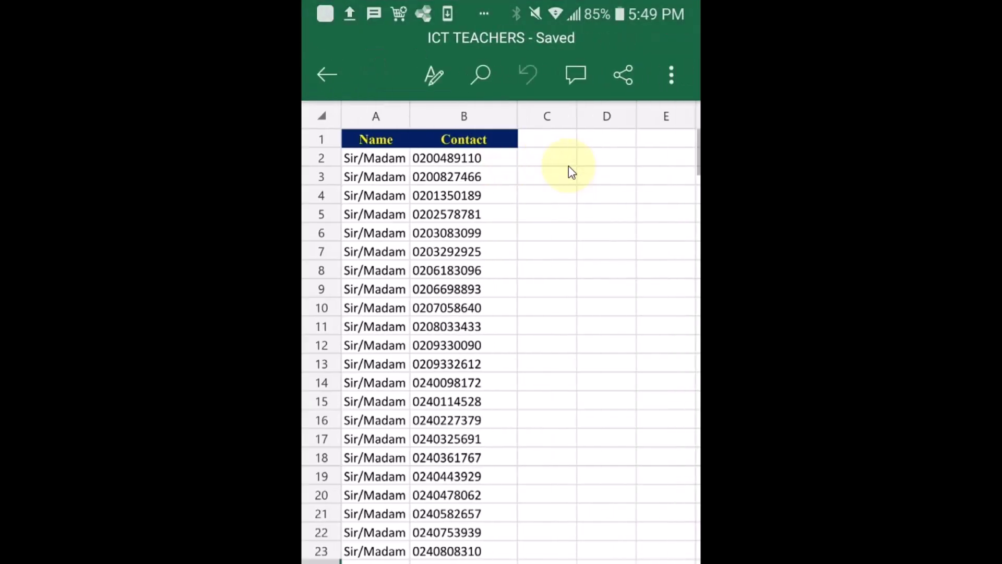
key(Escape)
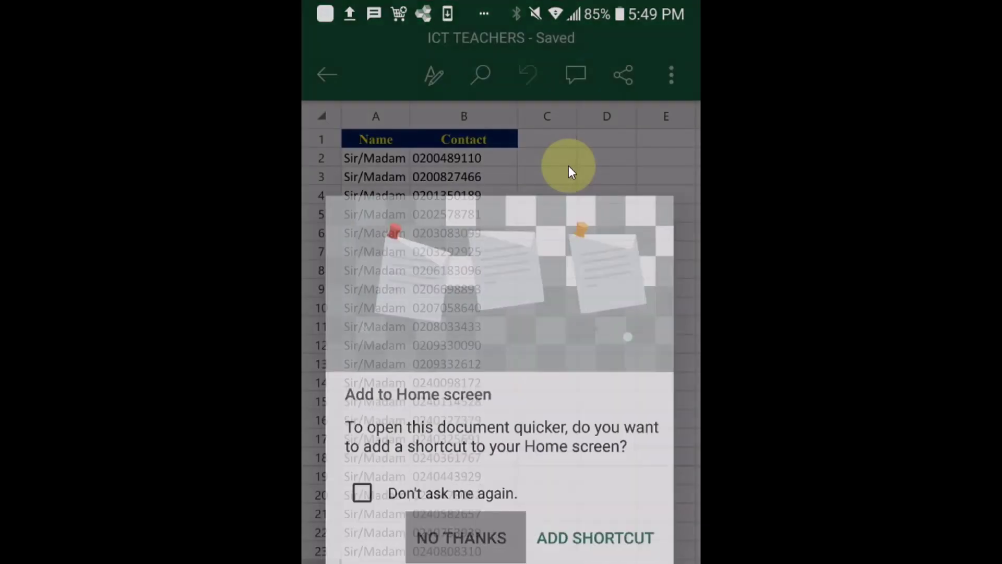
scroll(568, 166, down, 3)
scroll(569, 165, up, 3)
scroll(568, 166, up, 2)
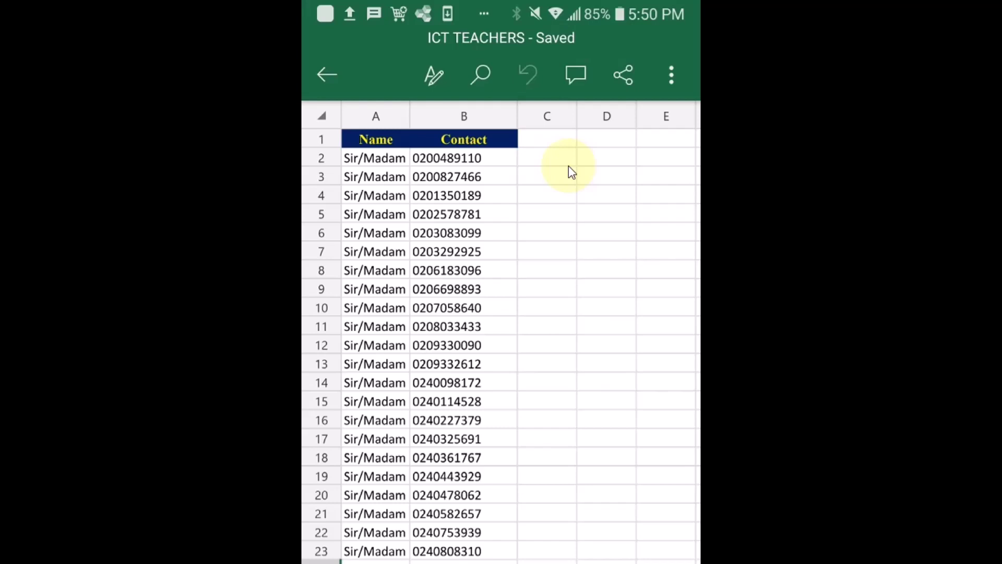
key(alt+Tab)
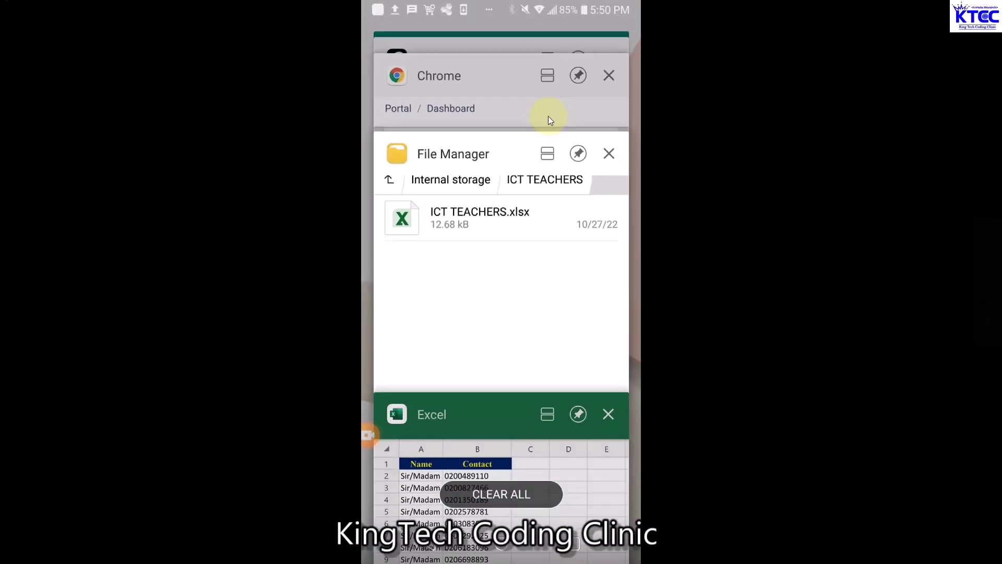
Step: Return to the Chrome portal Dashboard and open its side navigation menu
scroll(548, 116, up, 5)
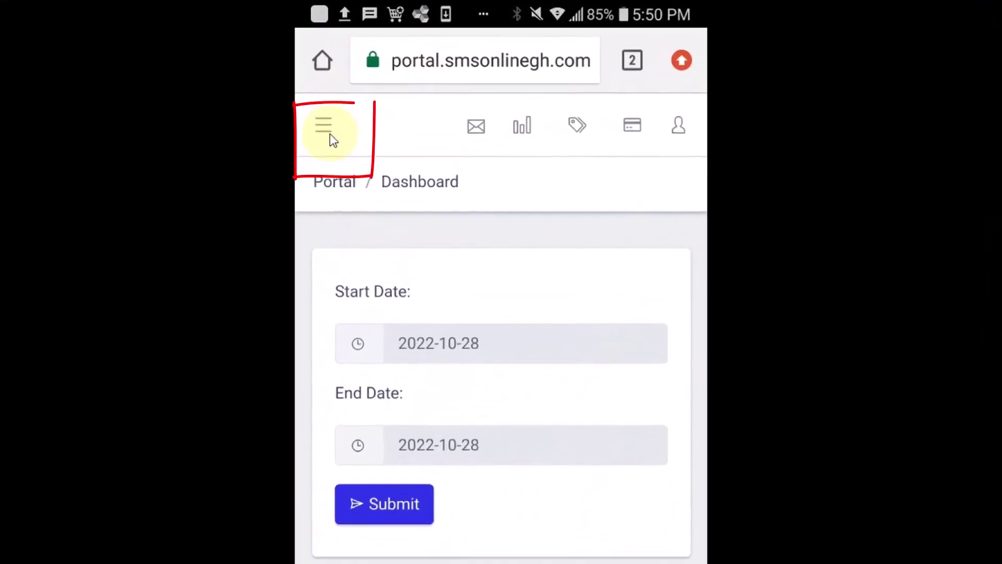
click(330, 134)
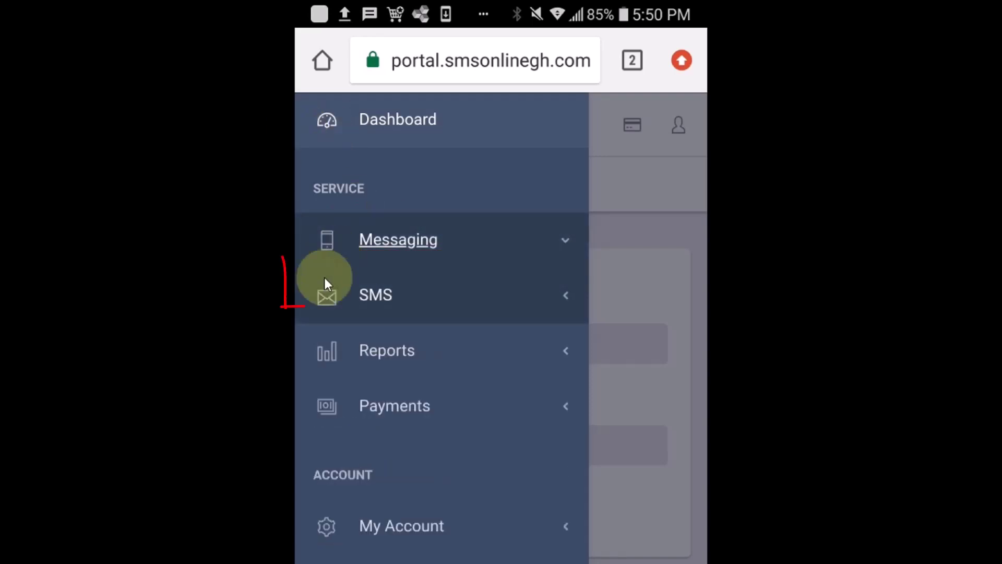
Step: Collapse and re-expand Messaging, then expand its SMS section in the side menu
click(556, 231)
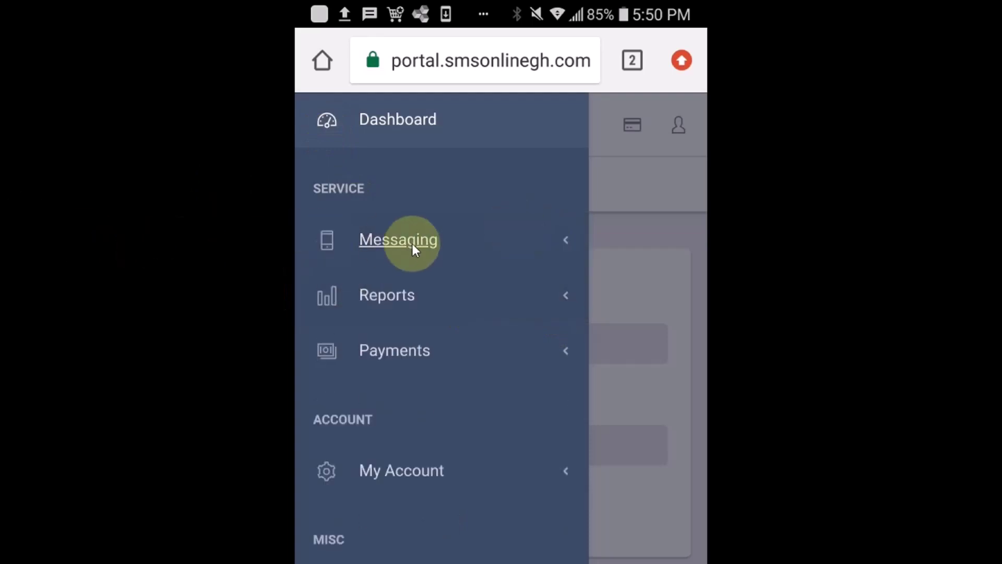
click(558, 244)
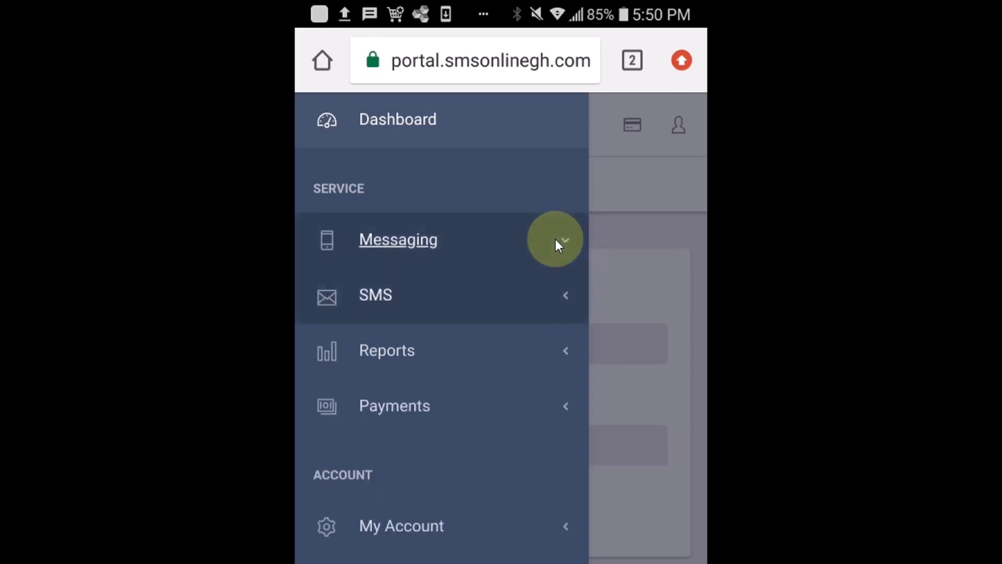
click(391, 297)
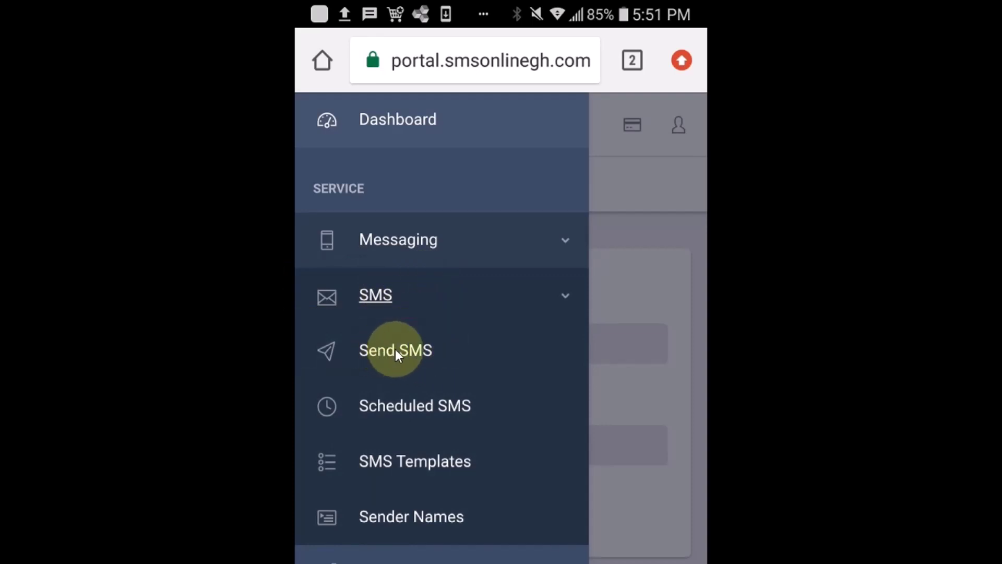
Step: Expand My Account and open Balance, showing a credit balance of 321
scroll(396, 349, down, 5)
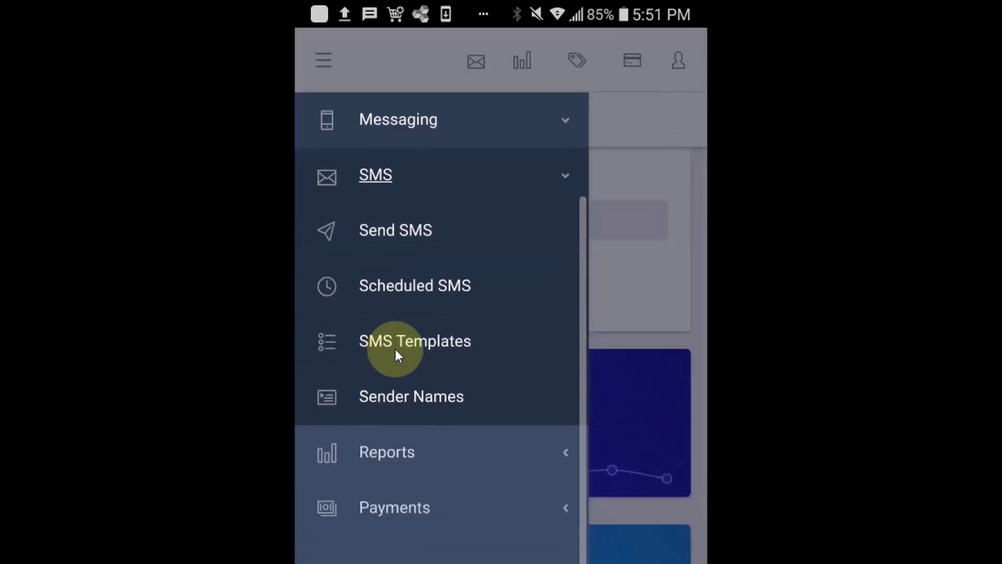
scroll(395, 348, up, 2)
scroll(396, 349, down, 2)
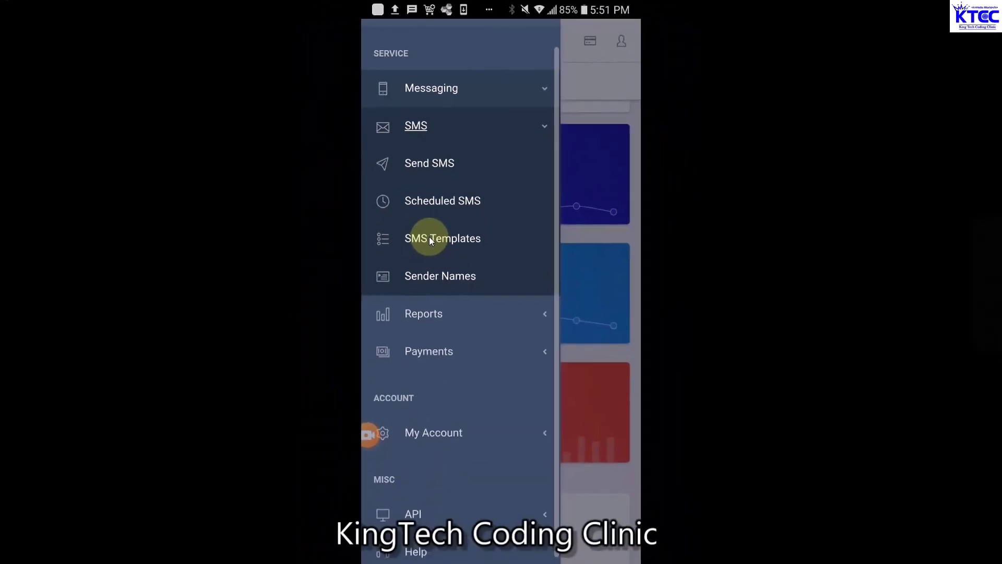
scroll(417, 282, up, 1)
scroll(429, 237, down, 1)
scroll(429, 237, up, 1)
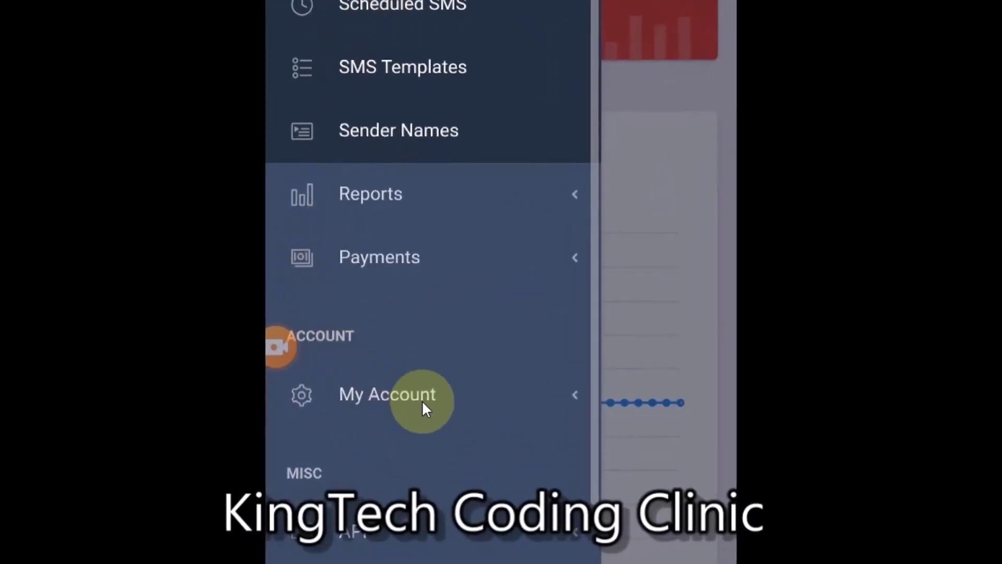
click(418, 397)
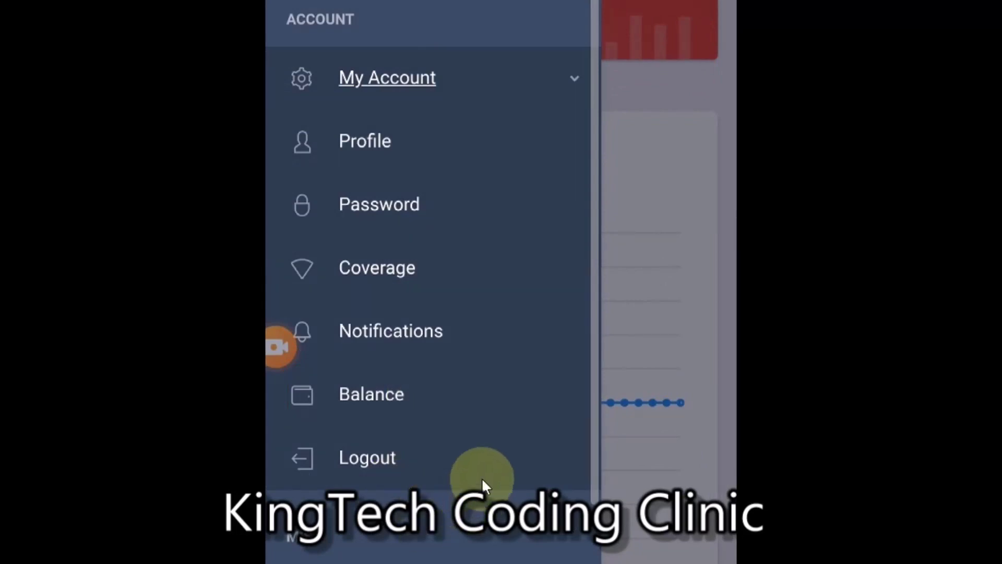
click(388, 417)
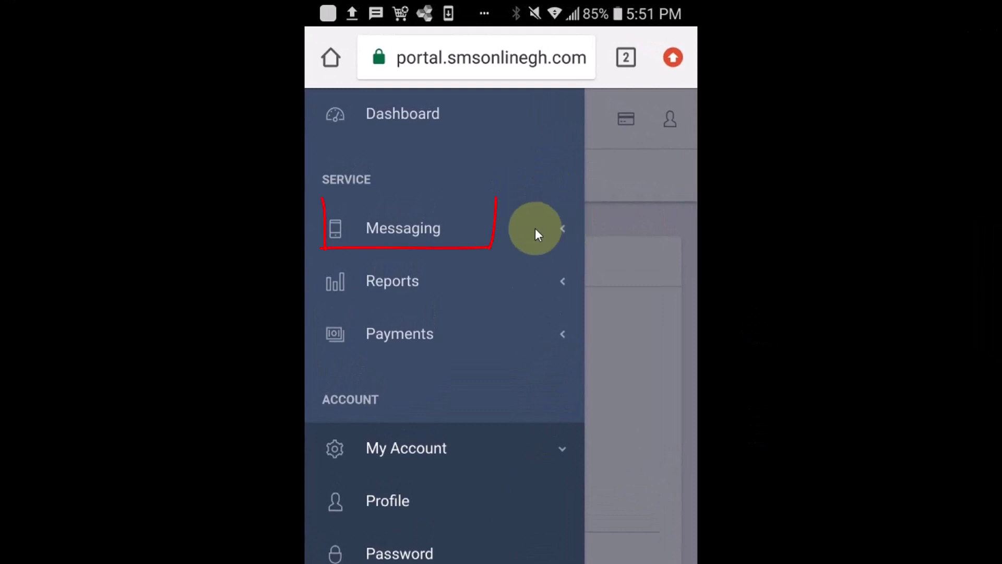
Step: Open the Send SMS page through Messaging > SMS in the side menu
click(535, 228)
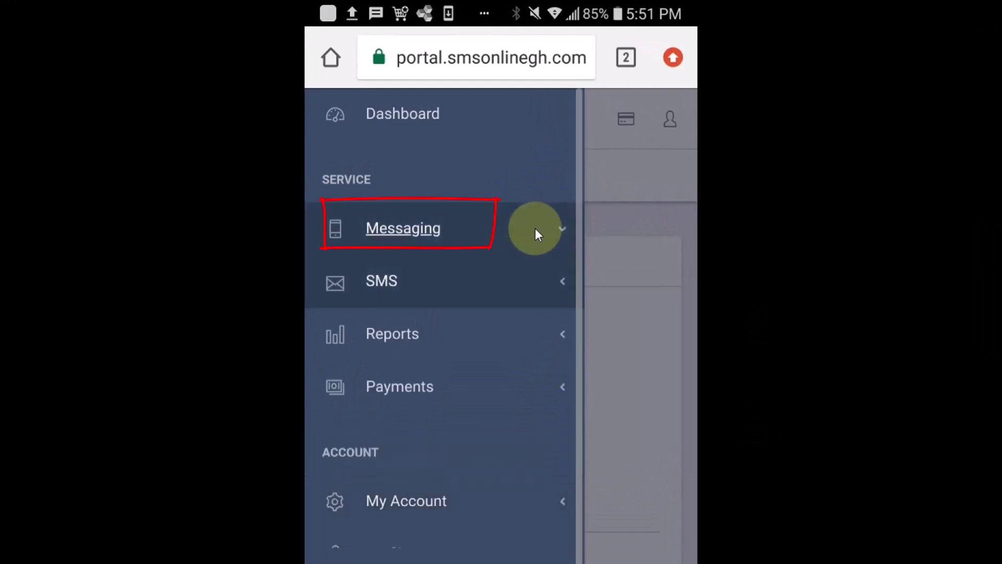
click(549, 281)
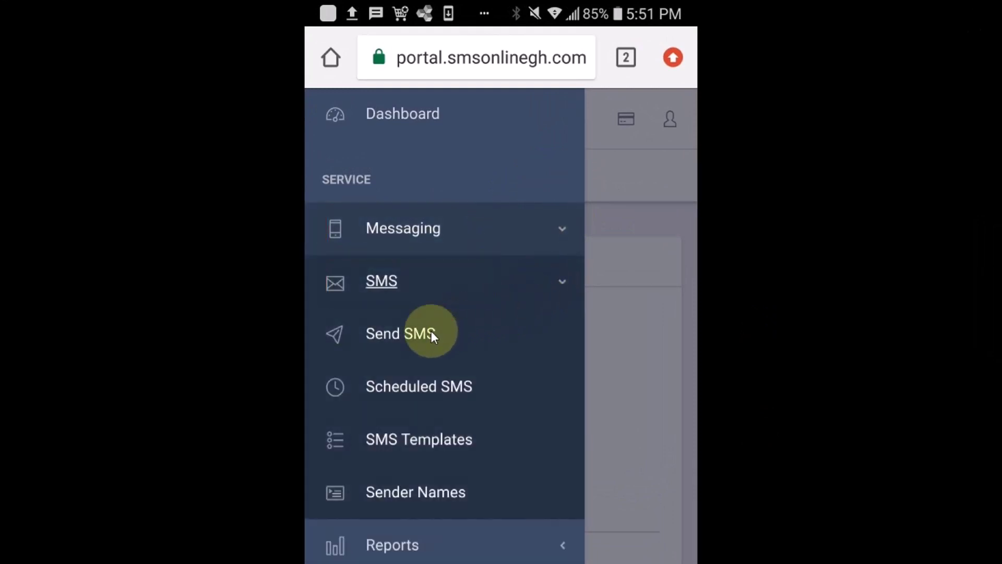
click(432, 331)
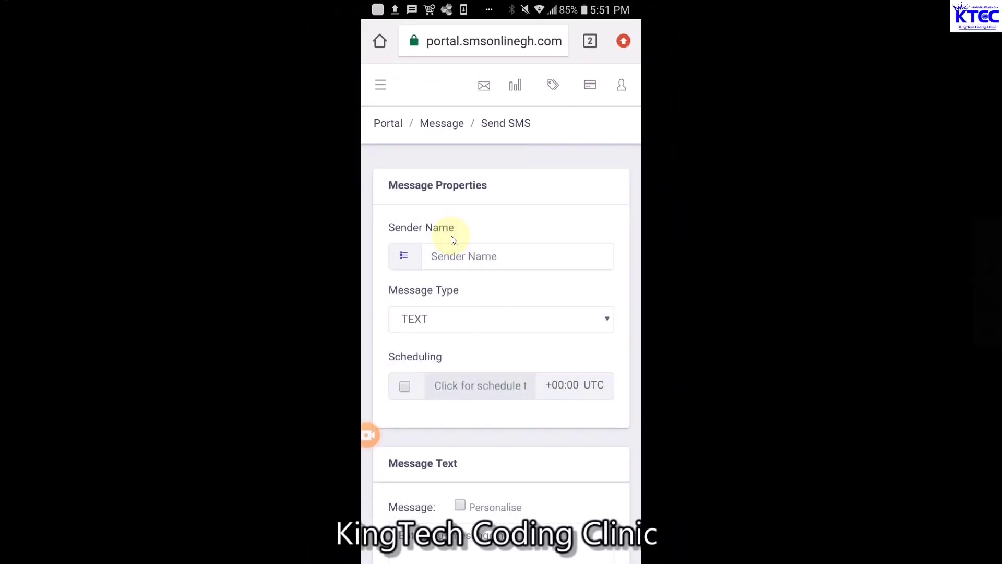
scroll(452, 239, down, 2)
scroll(452, 239, up, 2)
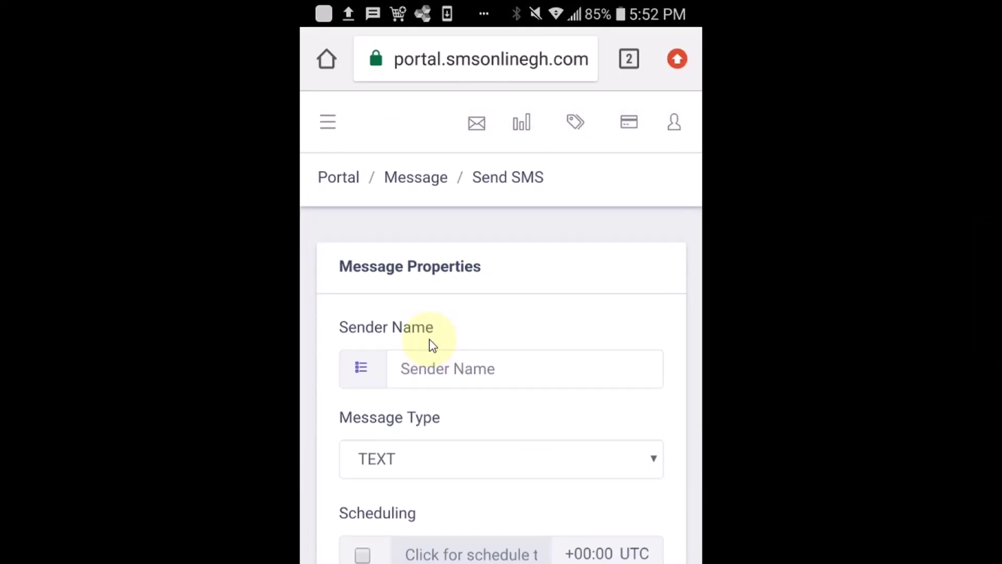
Step: Enter KTCC as the Sender Name
click(431, 346)
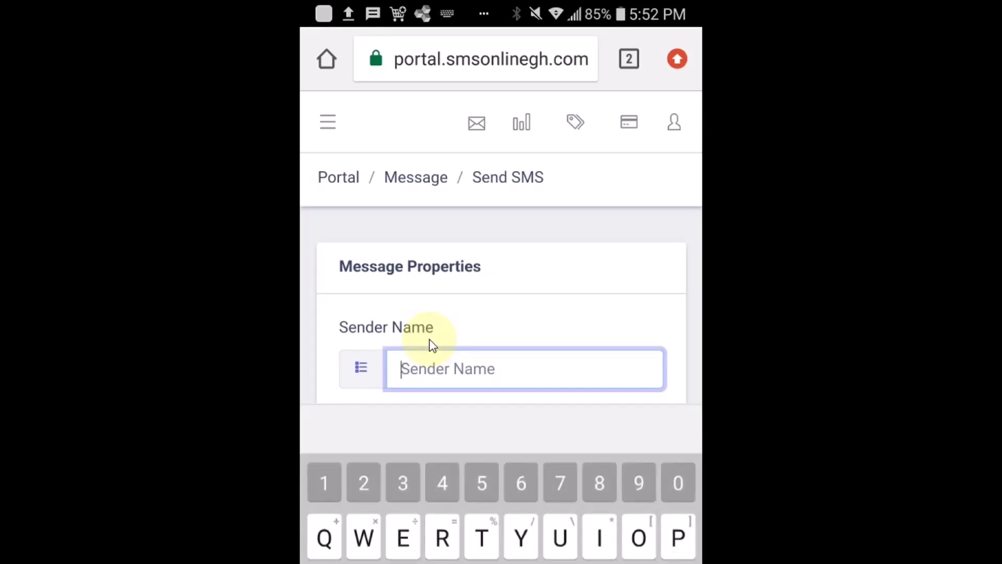
text(K)
key(shift)
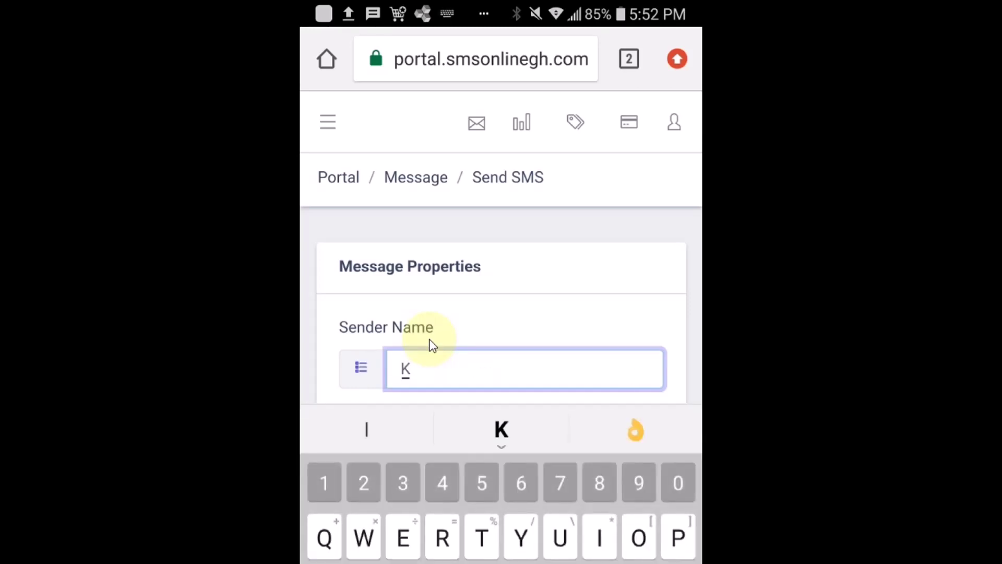
text(TCC)
scroll(429, 345, down, 3)
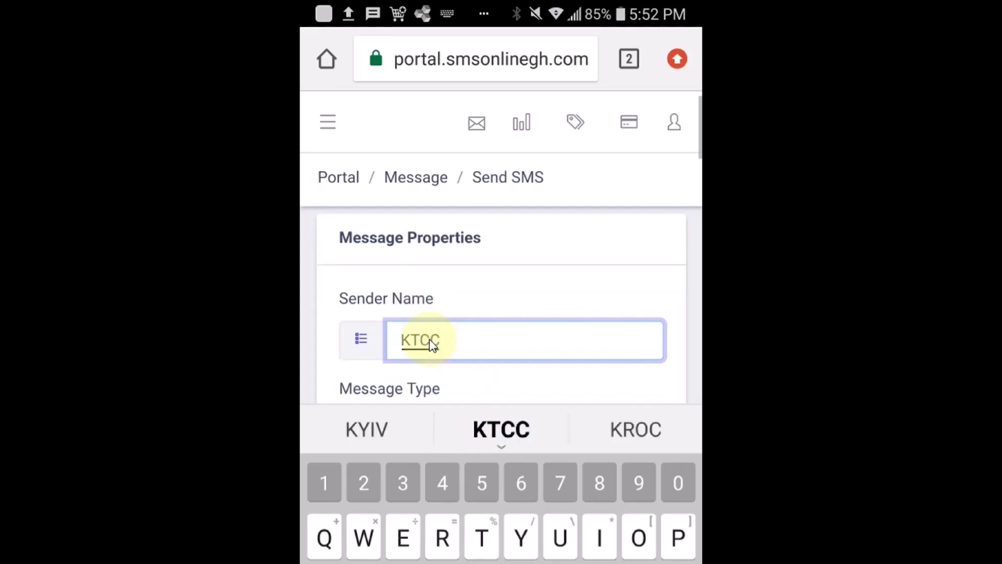
key(Escape)
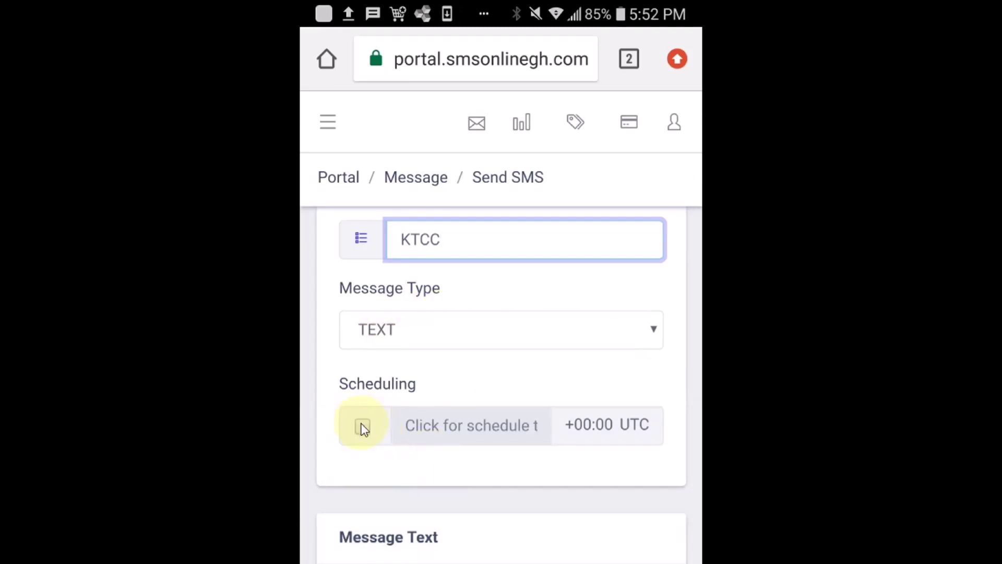
Step: Toggle Scheduling on and back off so the message sends immediately
click(356, 438)
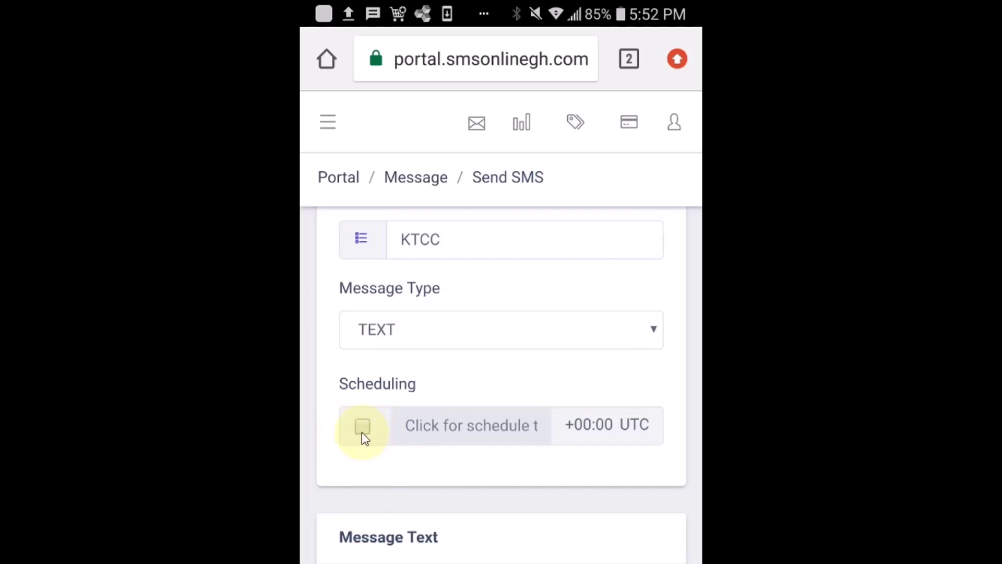
click(360, 435)
click(363, 429)
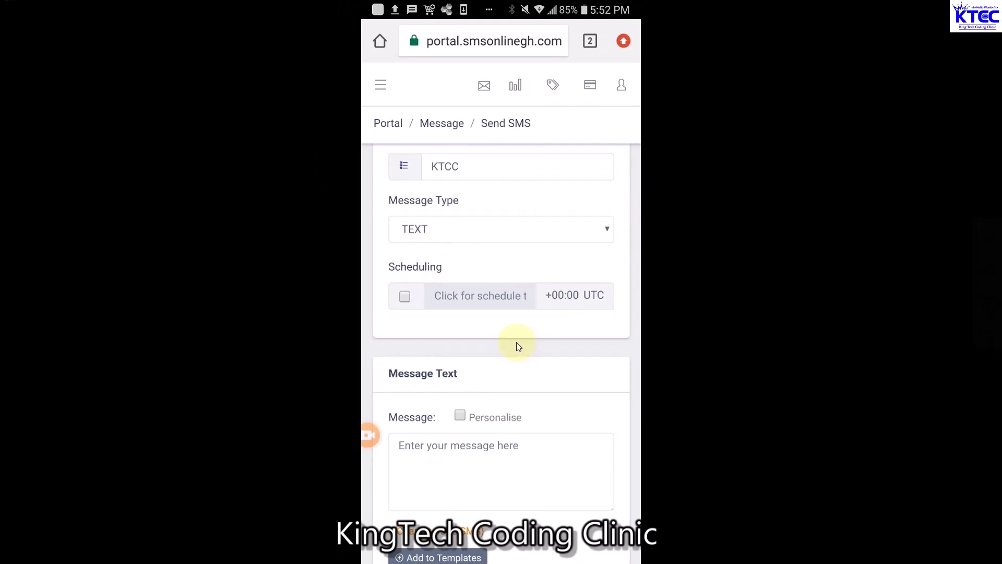
Step: Enter the greeting 'Hi {$name},' in the Message box, using {$name} as the name placeholder
scroll(517, 342, down, 2)
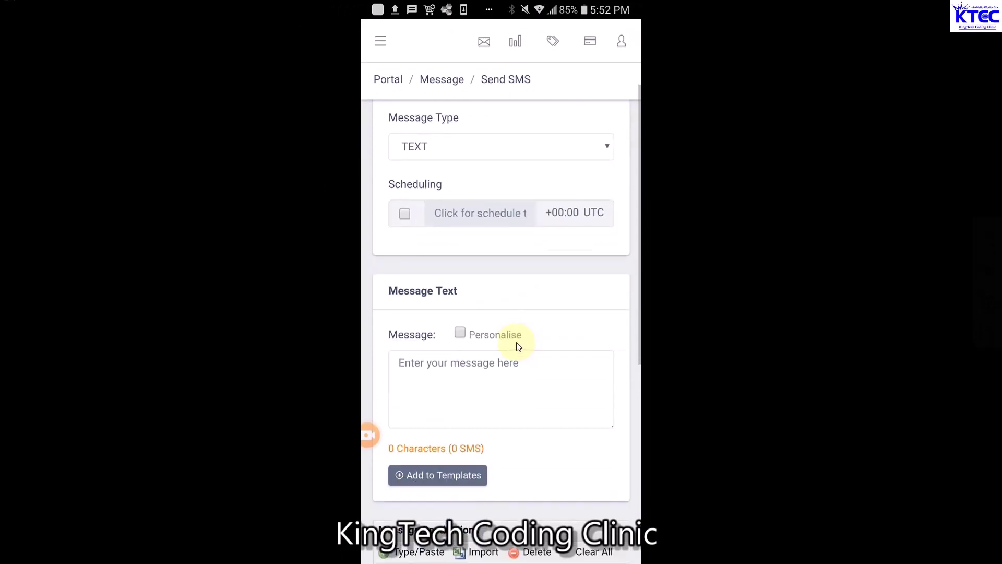
click(540, 303)
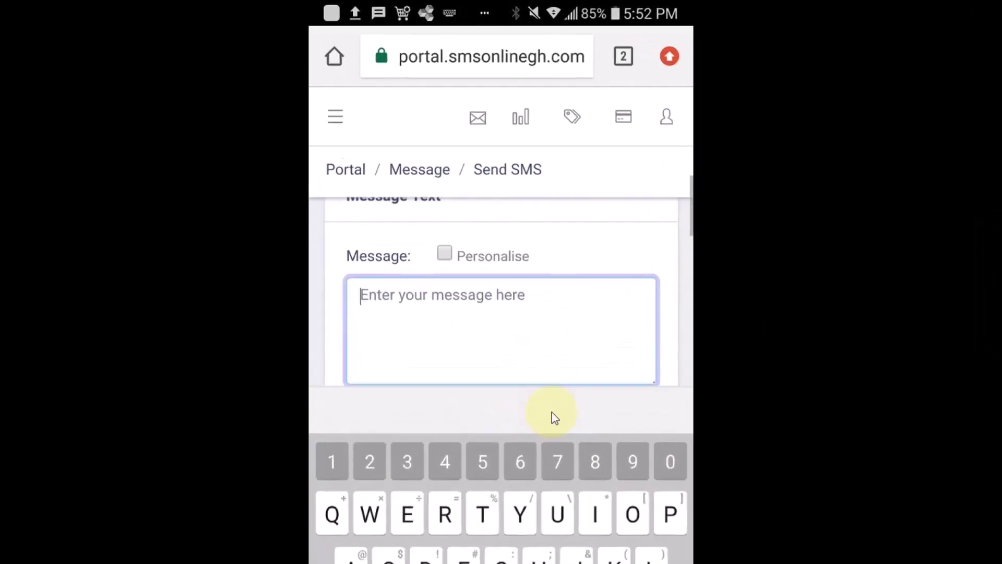
text(Hi)
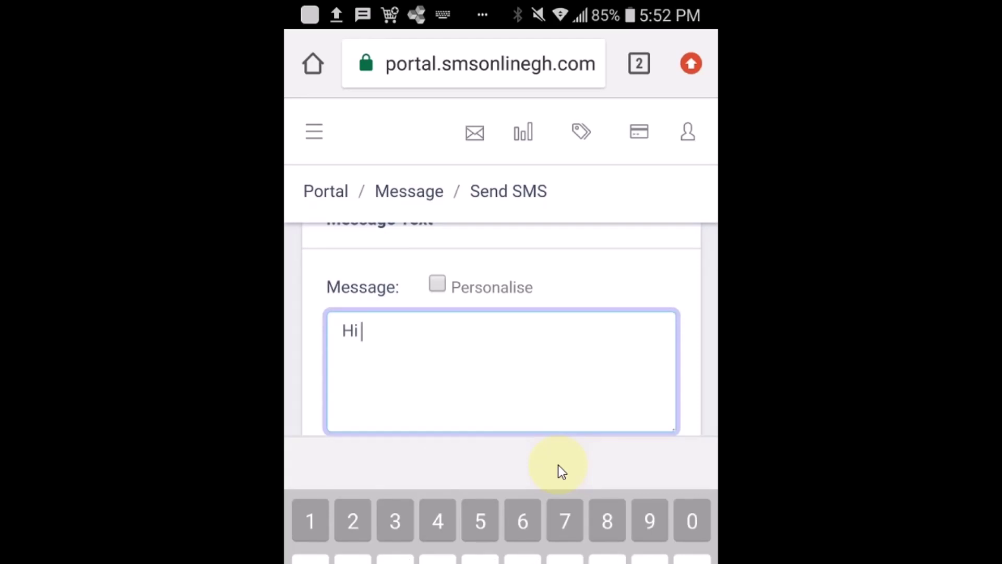
text( {})
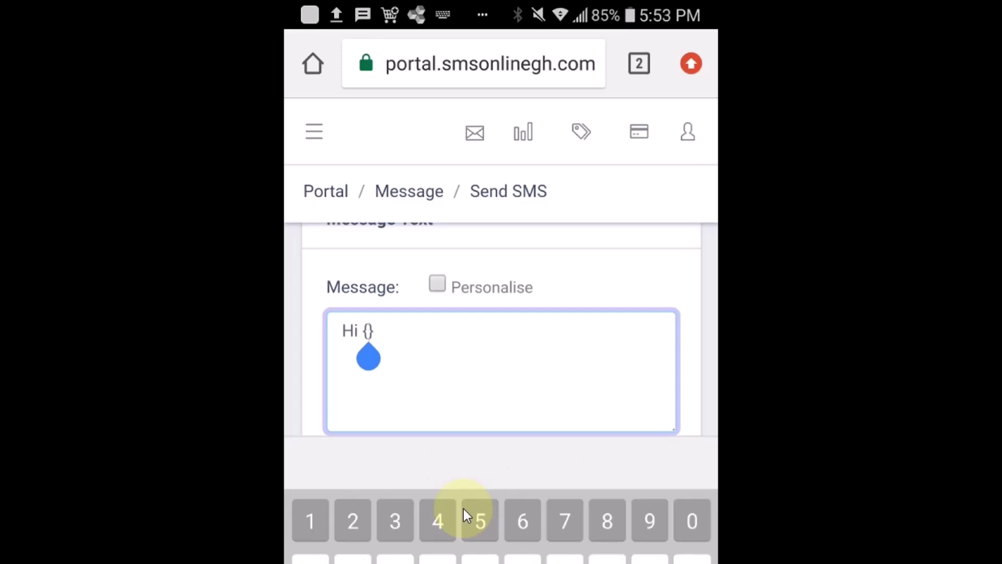
text($)
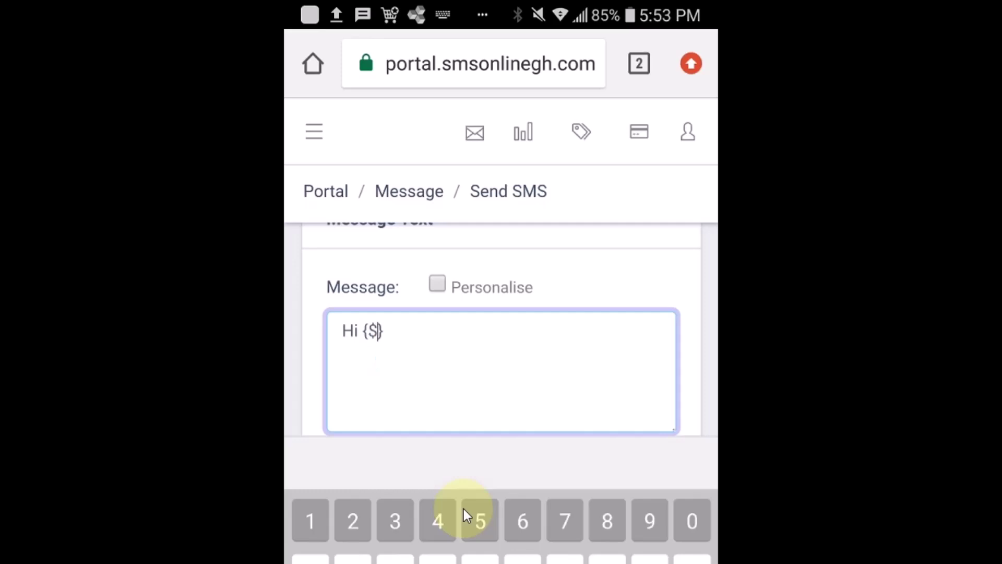
text(na)
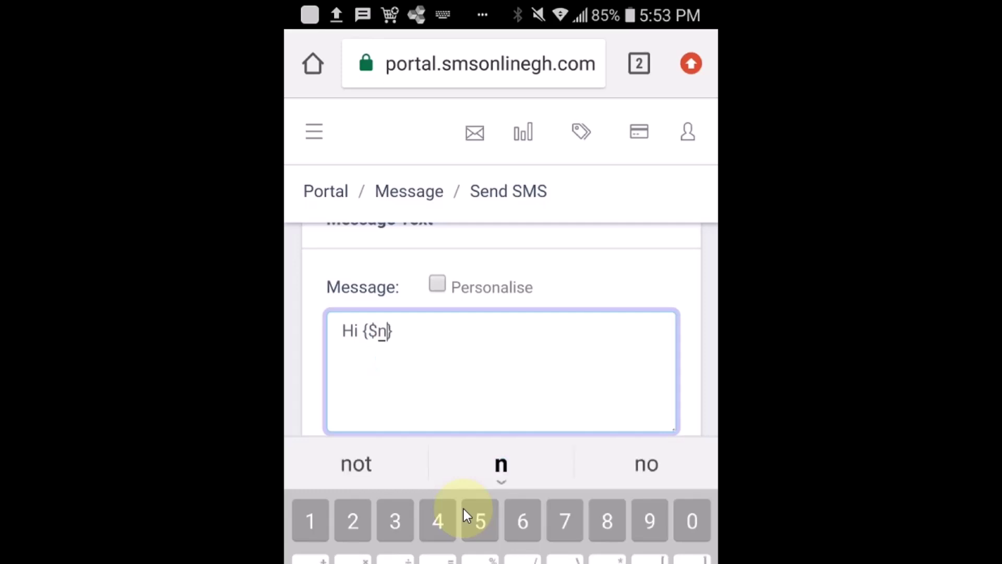
text(me)
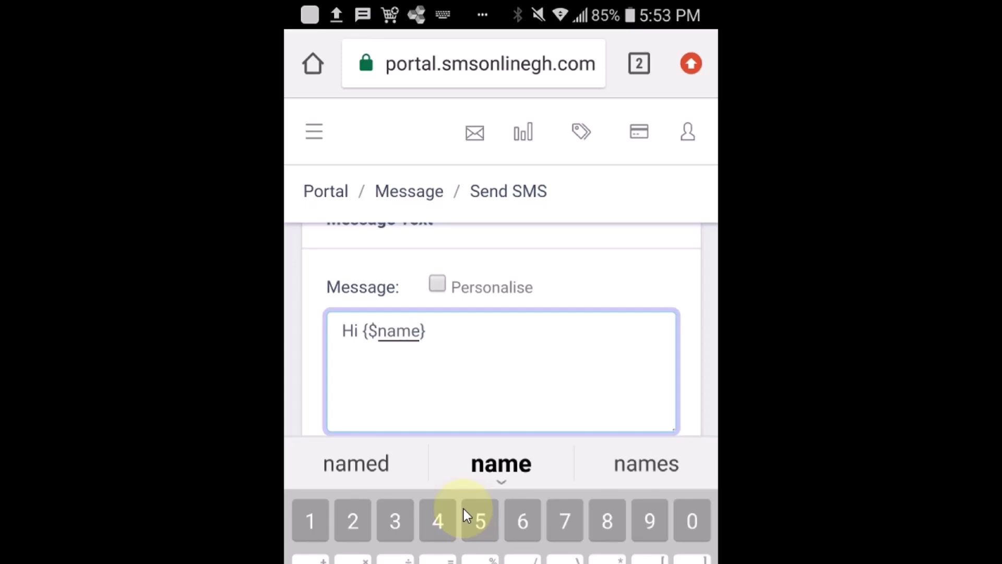
key(Right)
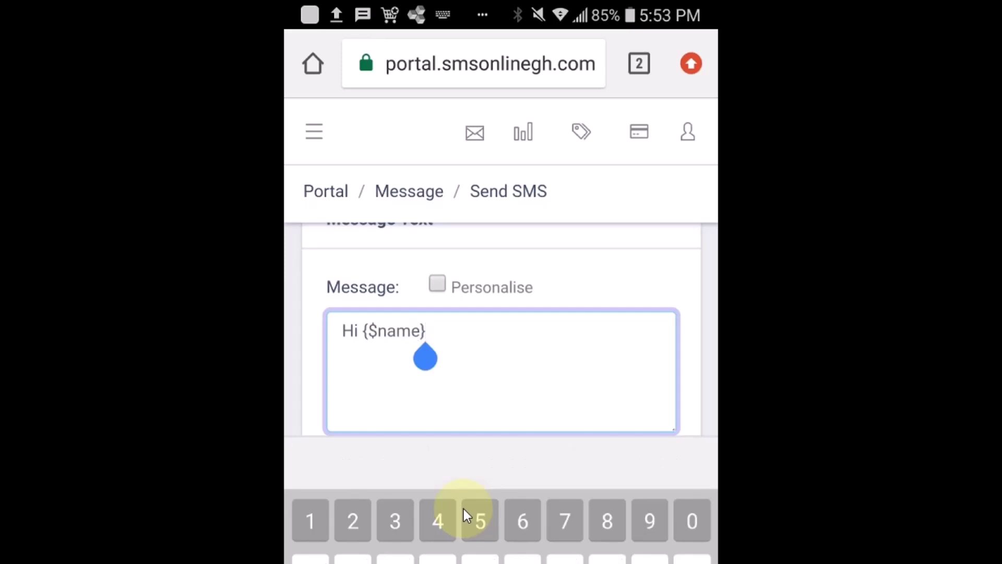
text(,)
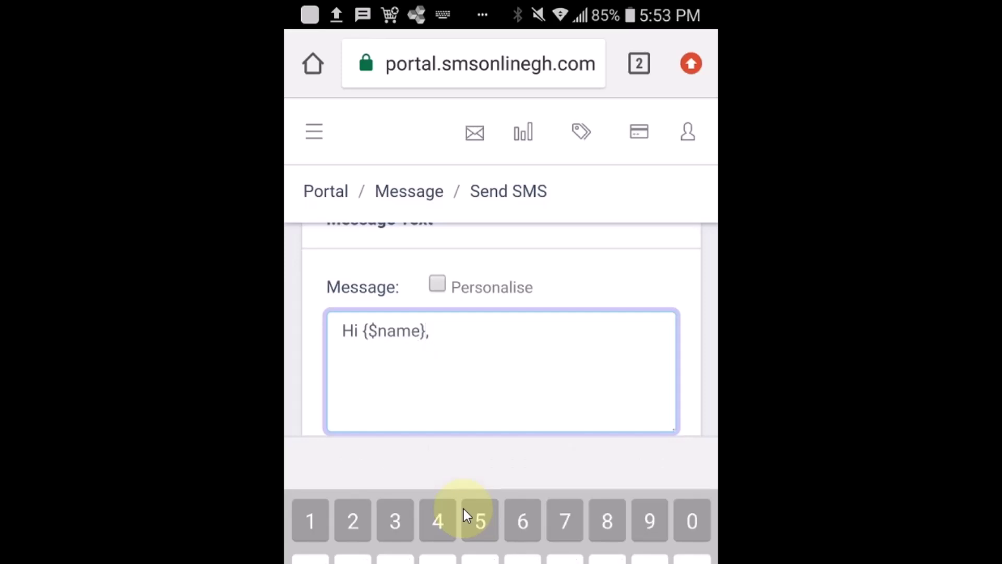
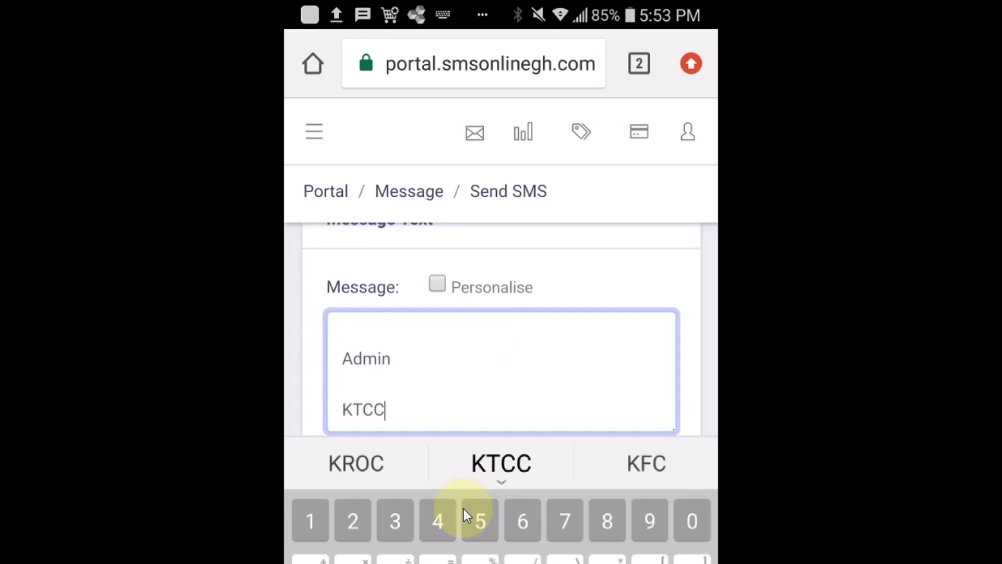
Step: Paste the KingTech Coding Clinic invitation lines on a new line after the VBA question
scroll(501, 372, up, 1)
scroll(502, 372, up, 3)
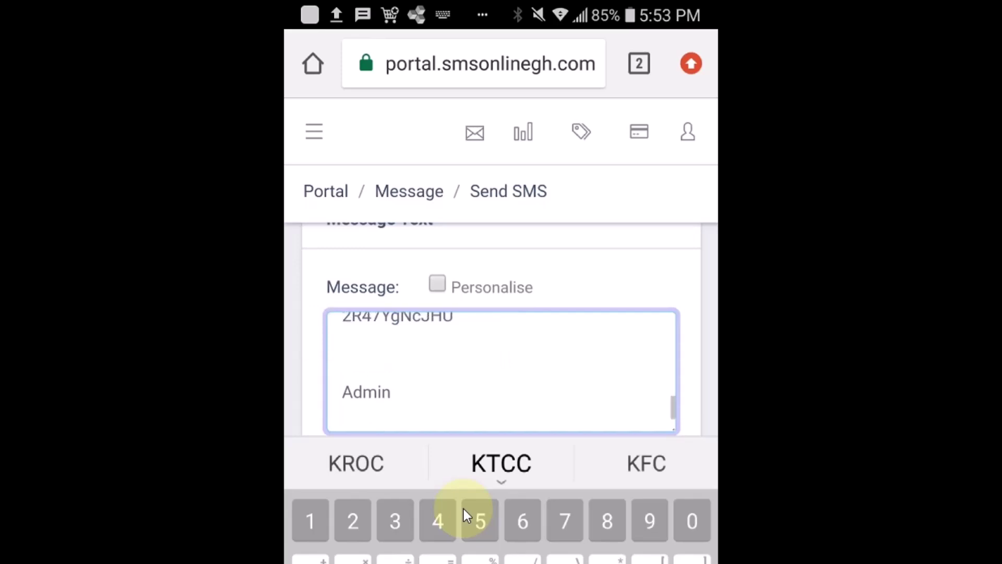
scroll(501, 372, up, 5)
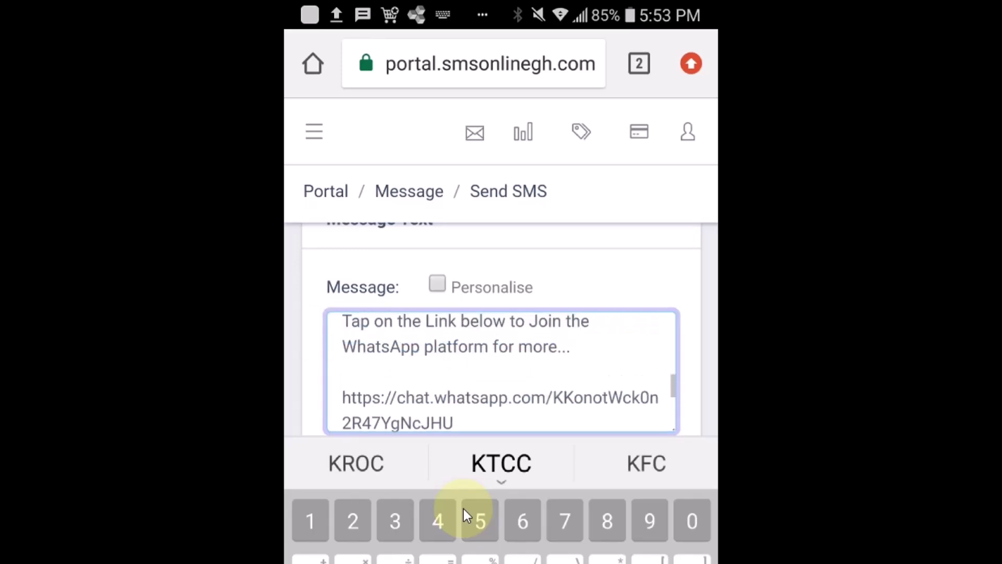
scroll(502, 372, up, 3)
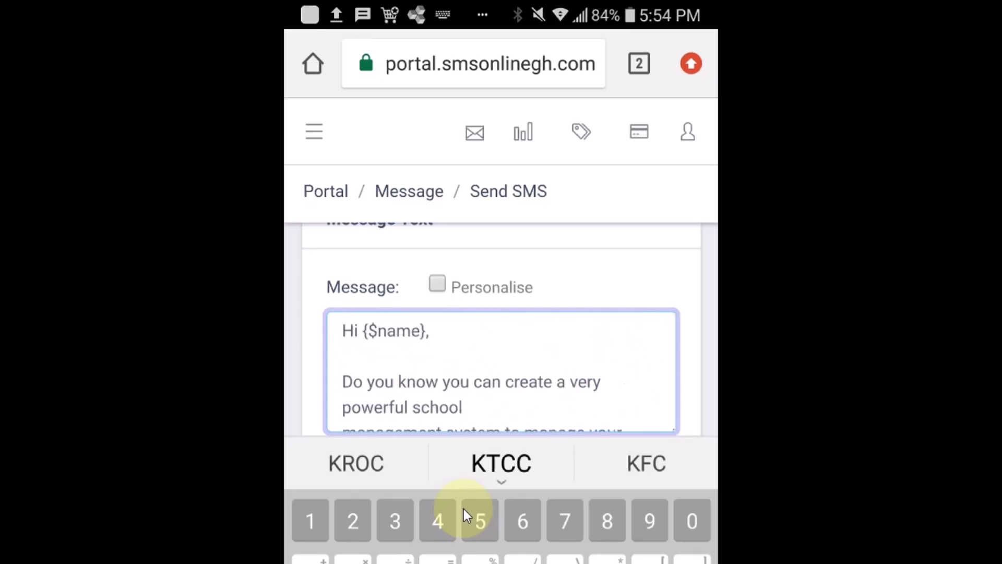
scroll(501, 371, down, 2)
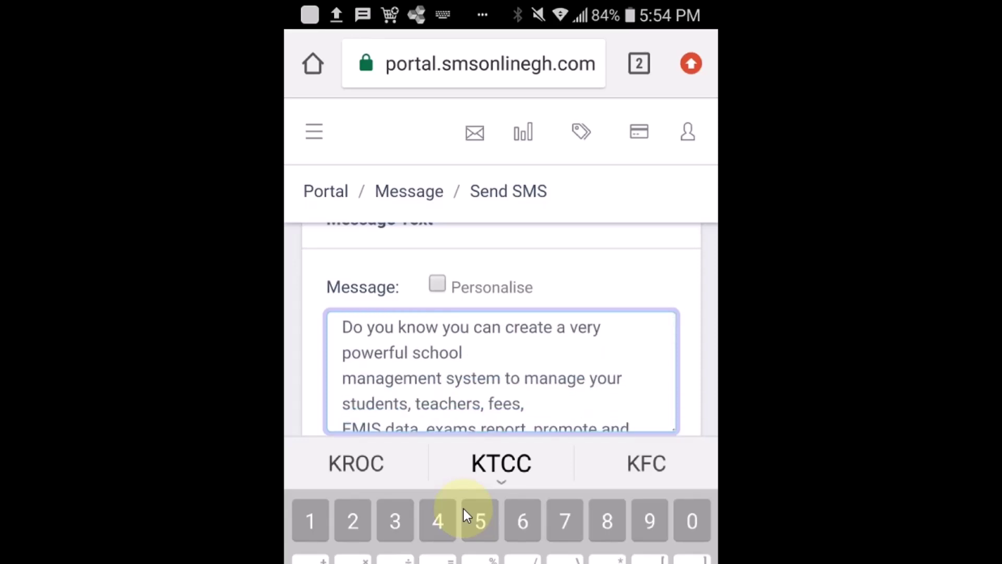
scroll(501, 373, down, 3)
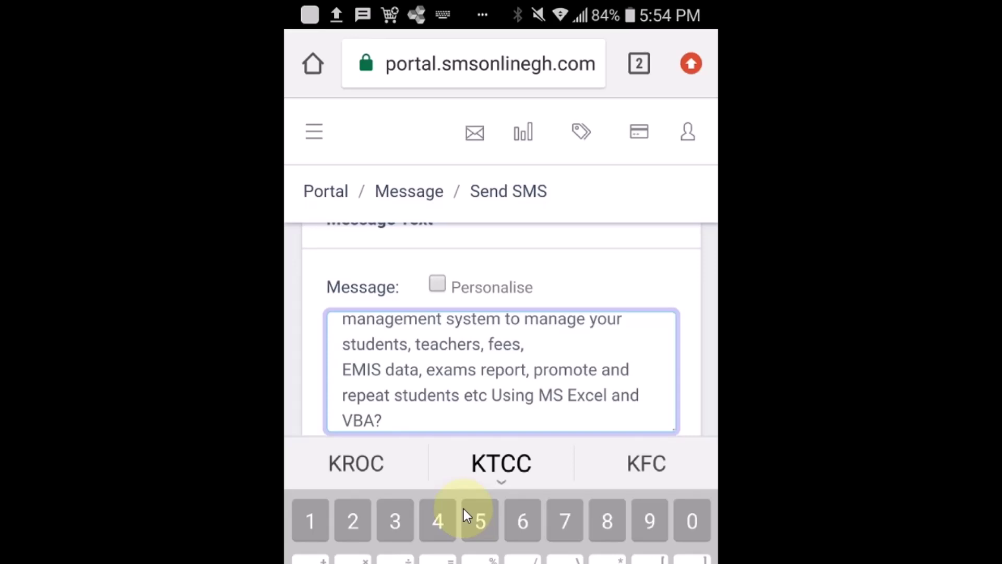
key(Return)
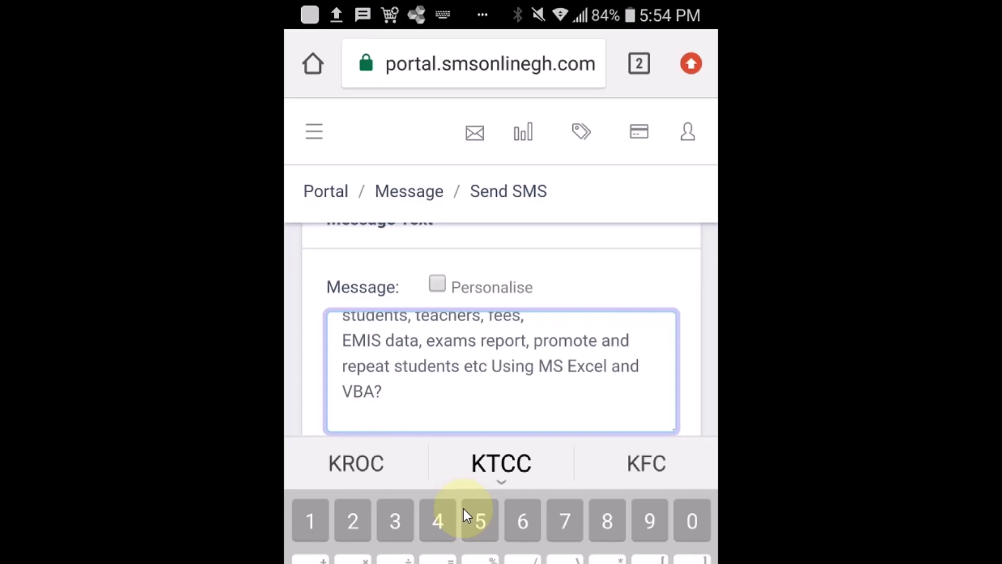
key(ctrl+v)
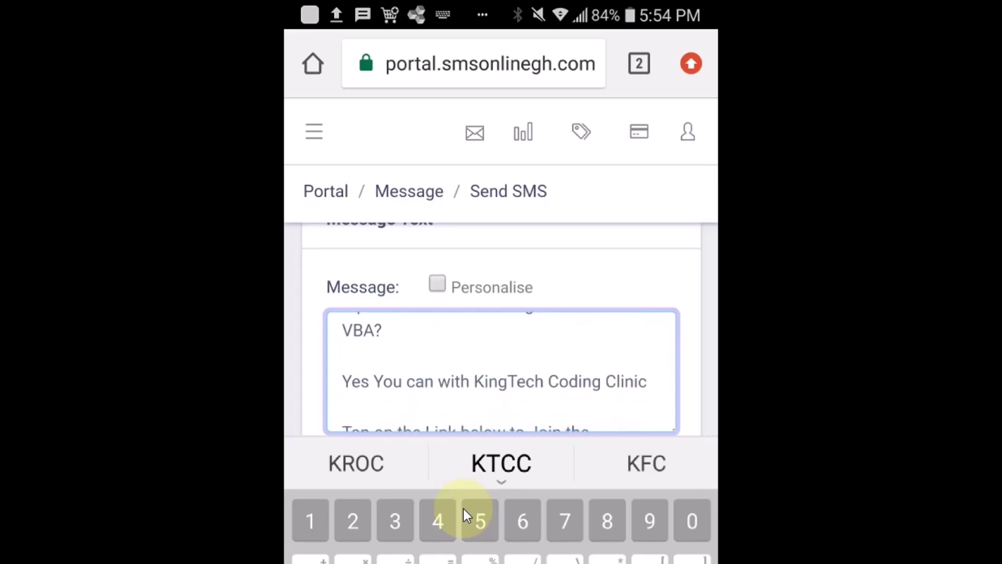
Step: Paste the WhatsApp group link and the Admin / KTCC sign-off at the message's end
scroll(501, 370, down, 3)
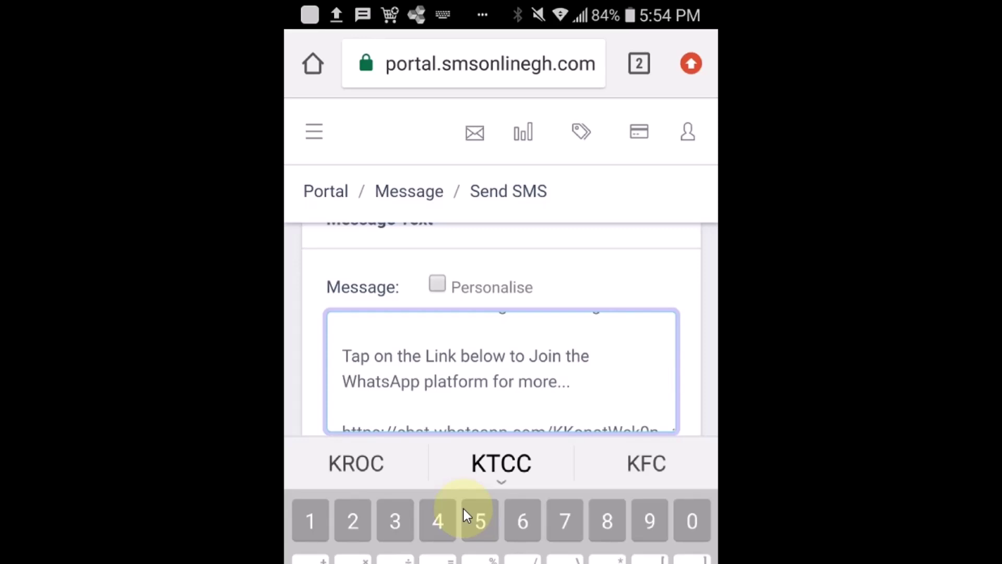
scroll(501, 371, down, 3)
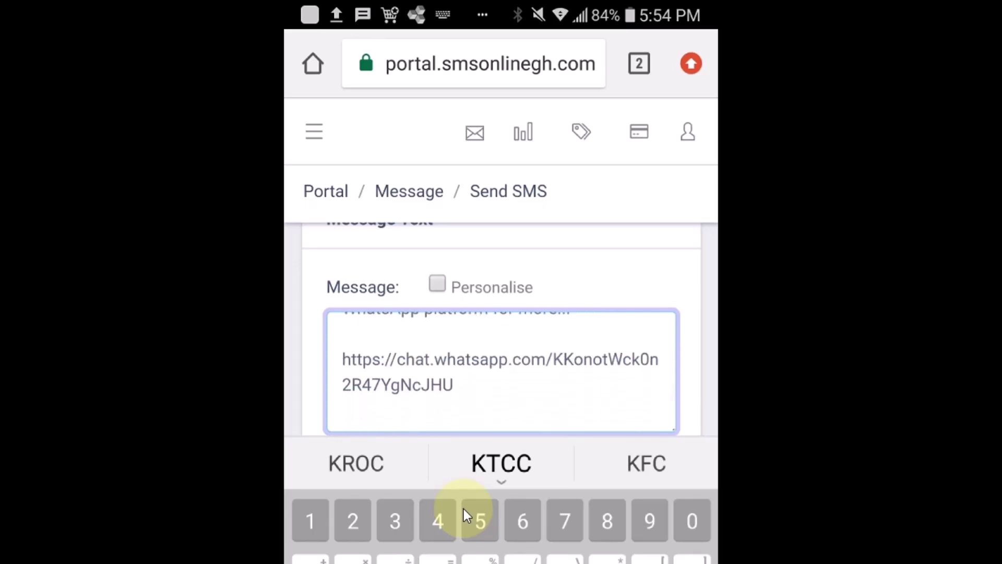
scroll(501, 370, down, 3)
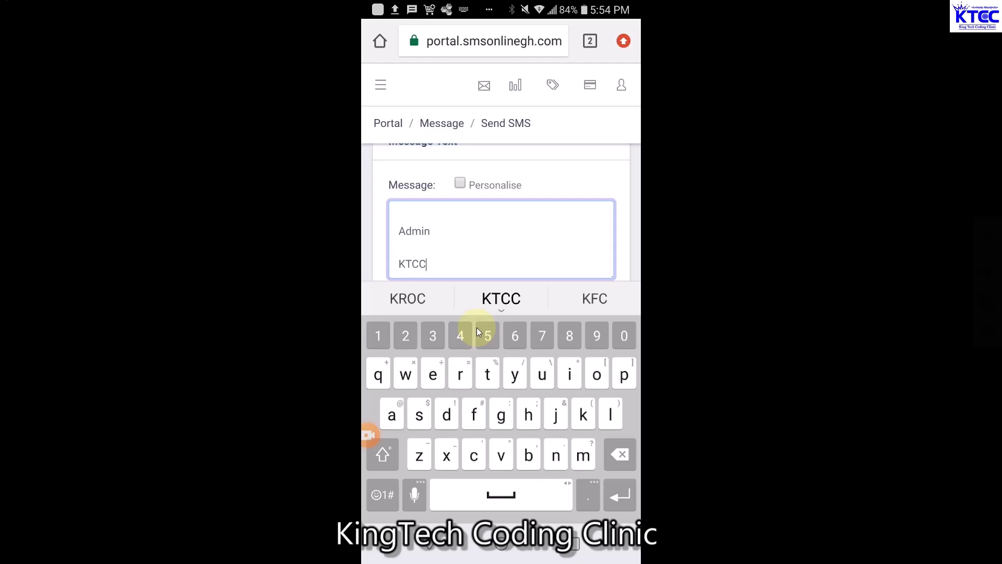
key(ctrl+v)
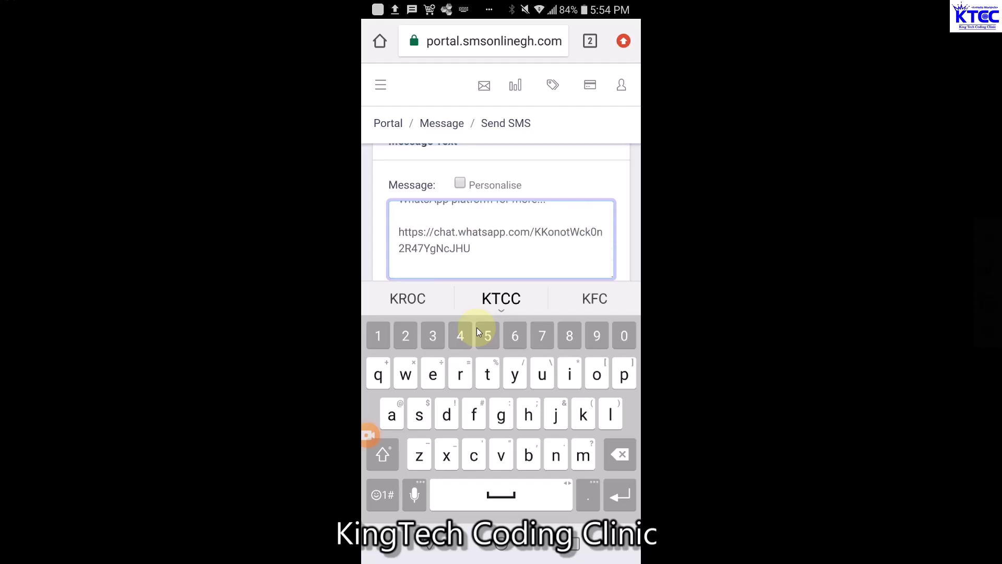
Step: Hide the keyboard and enable Personalise so Message Variables lists name
key(Escape)
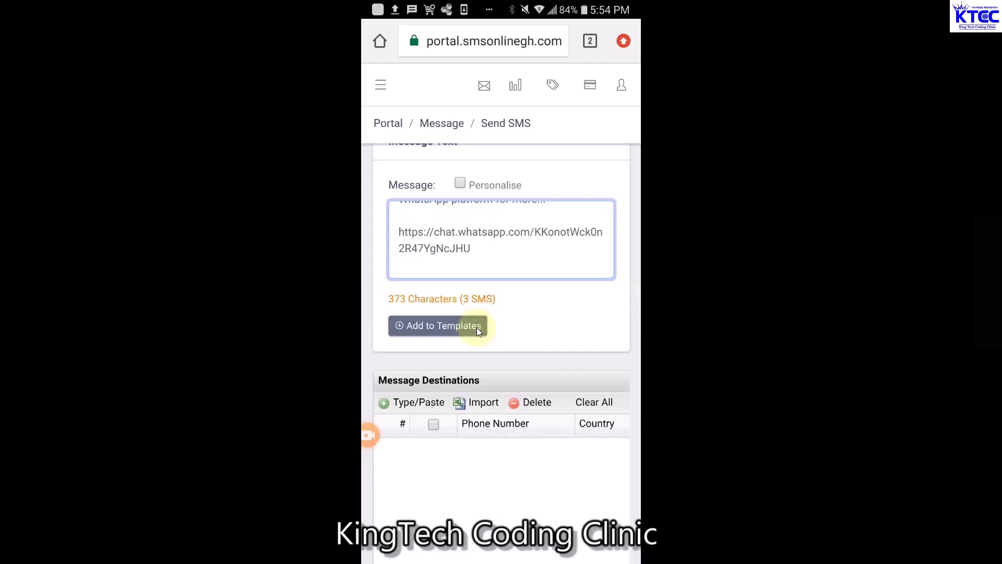
scroll(502, 240, up, 2)
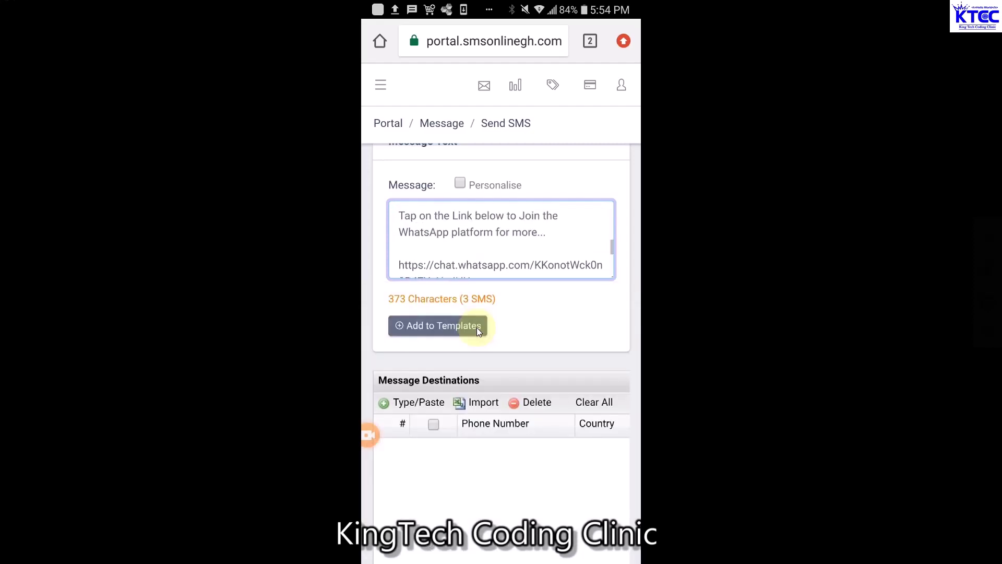
click(460, 183)
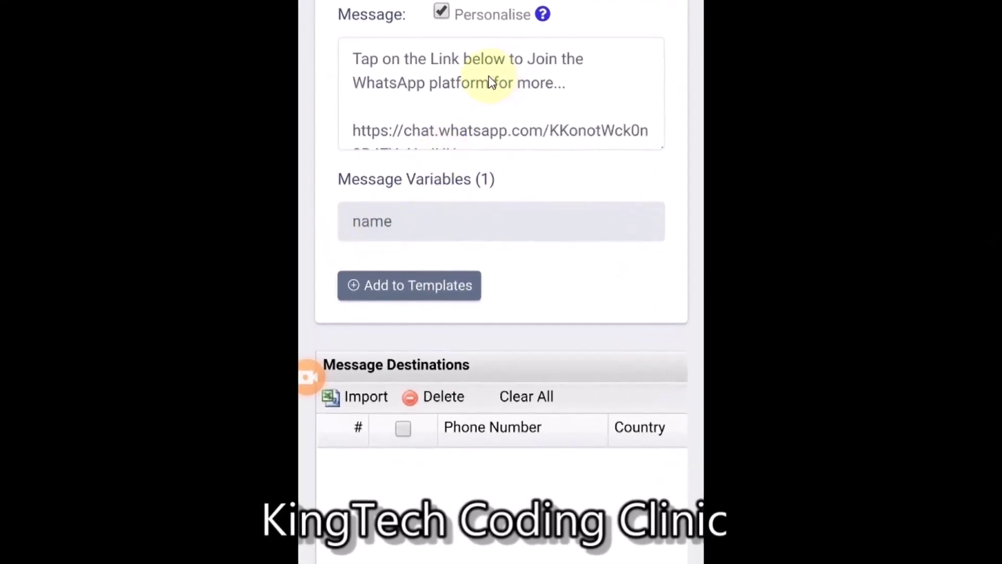
scroll(490, 78, up, 5)
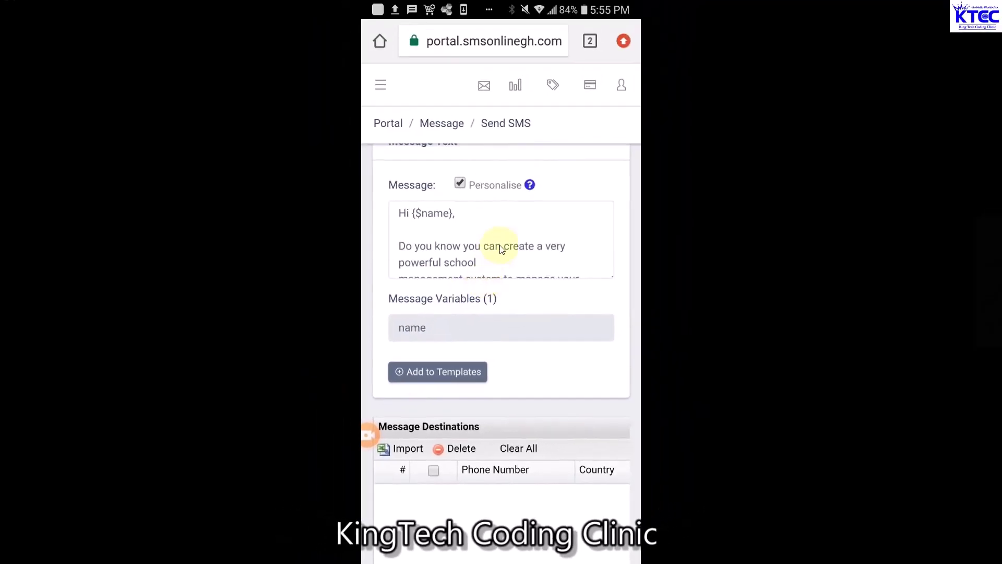
scroll(499, 249, down, 2)
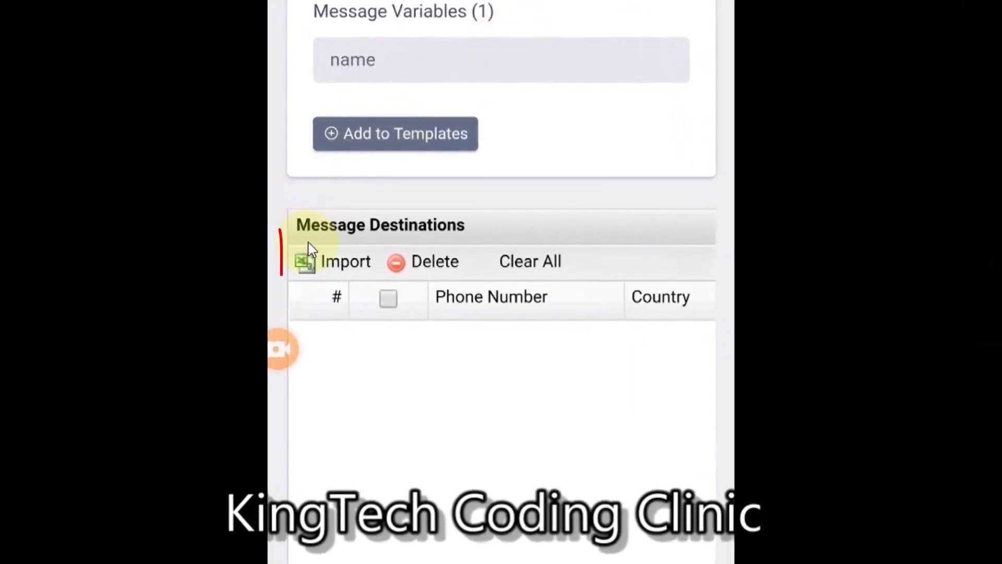
Step: Start a Message Destinations import and bring up the phone's file picker
click(338, 272)
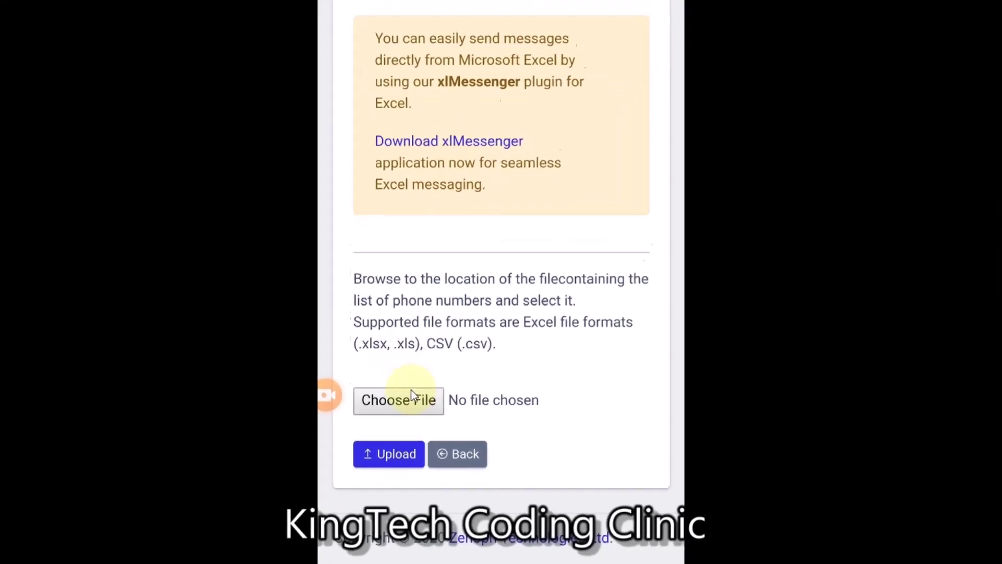
click(411, 390)
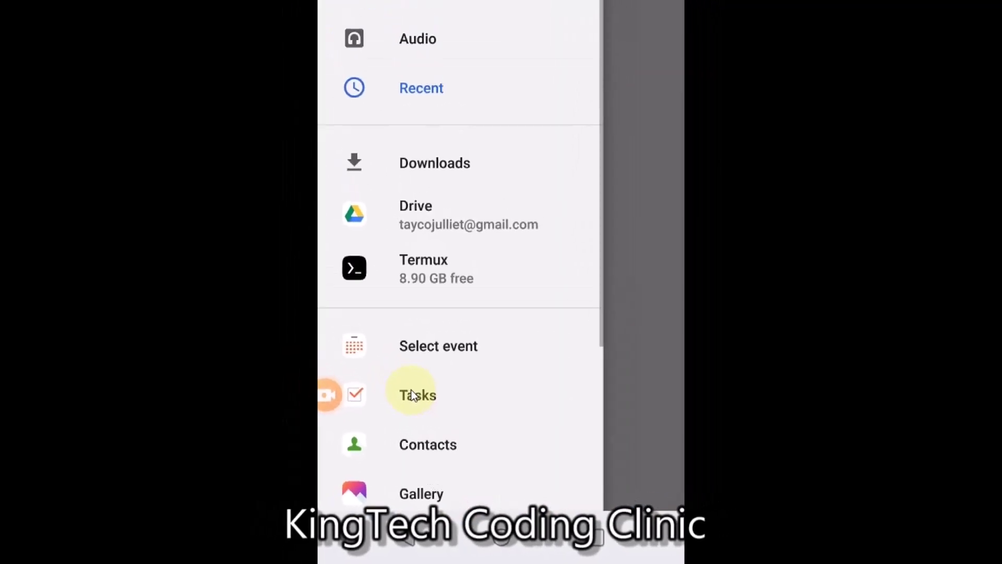
Step: Browse File Manager to the ICT TEACHERS folder for the recipient Excel file
scroll(434, 434, down, 2)
scroll(433, 435, up, 2)
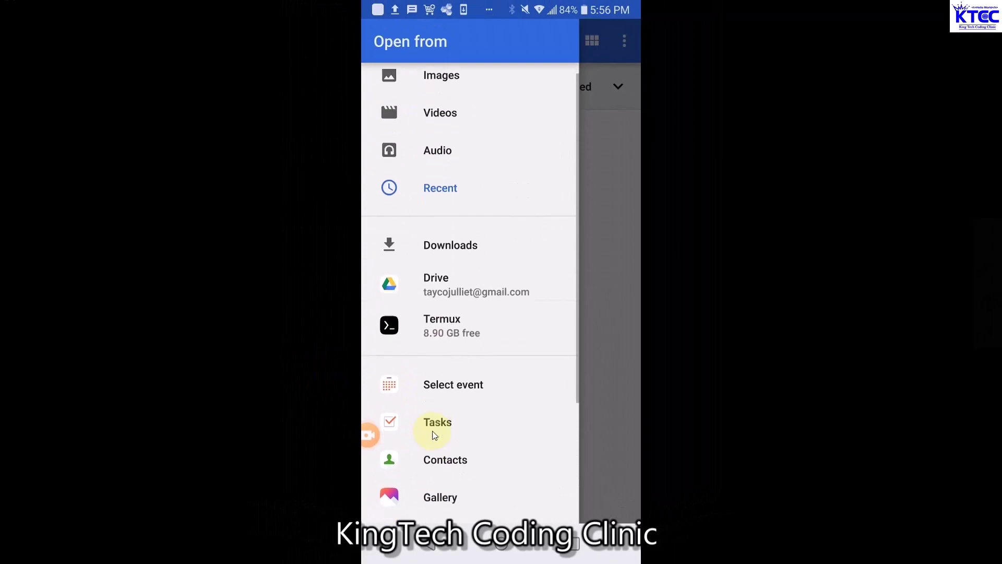
scroll(433, 435, down, 4)
click(433, 435)
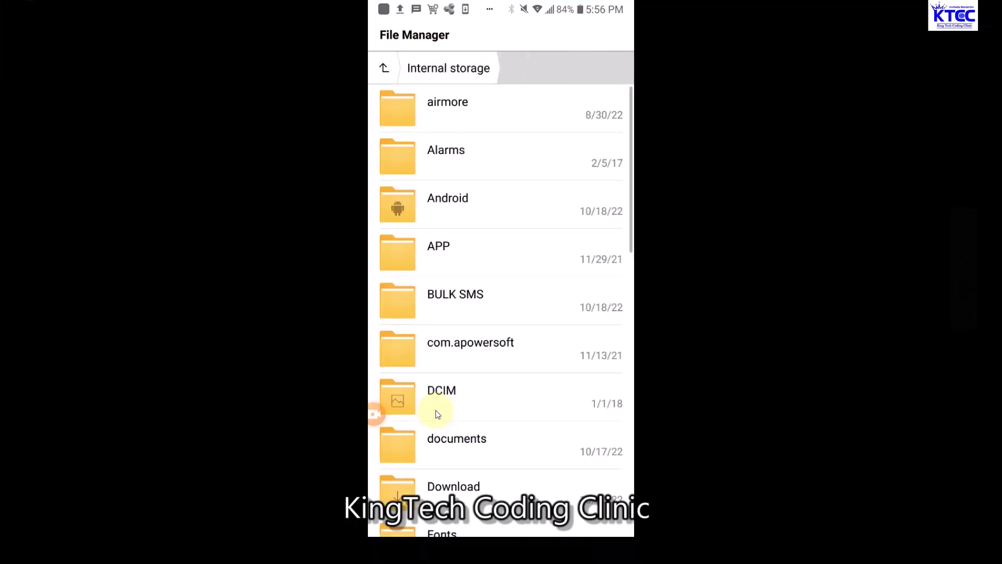
scroll(438, 414, down, 5)
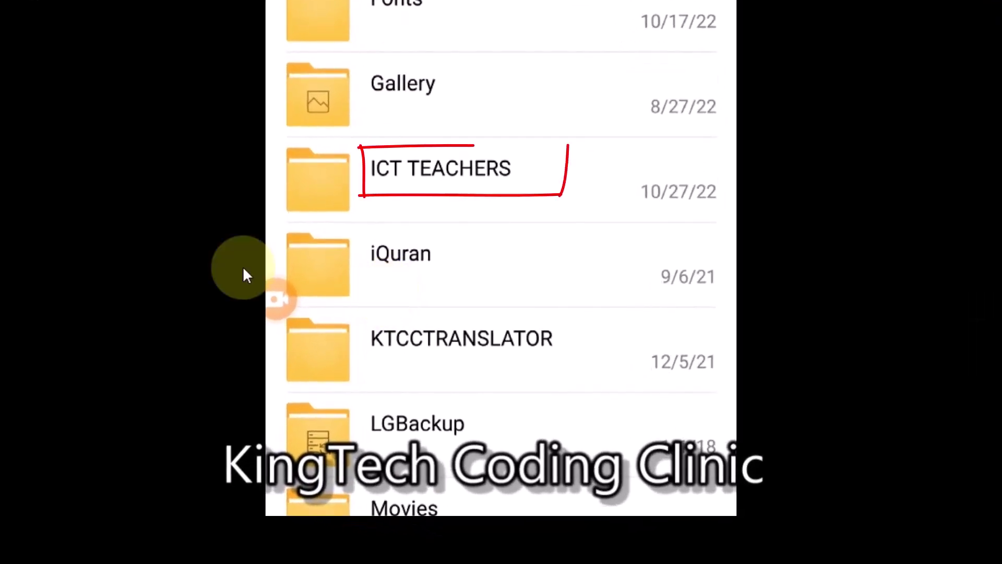
click(476, 192)
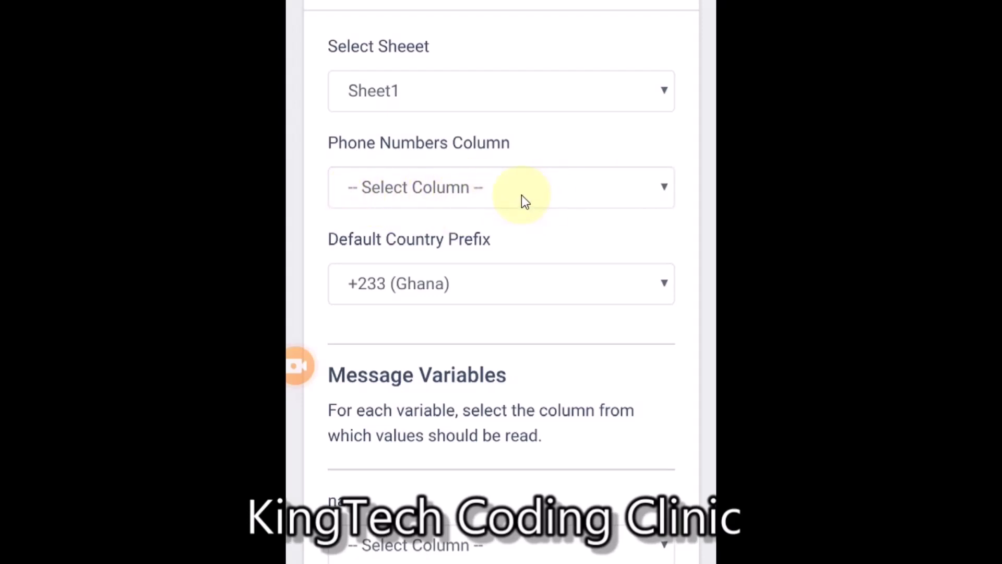
Step: Read phone numbers from column B, keeping the +233 (Ghana) default country prefix
click(666, 196)
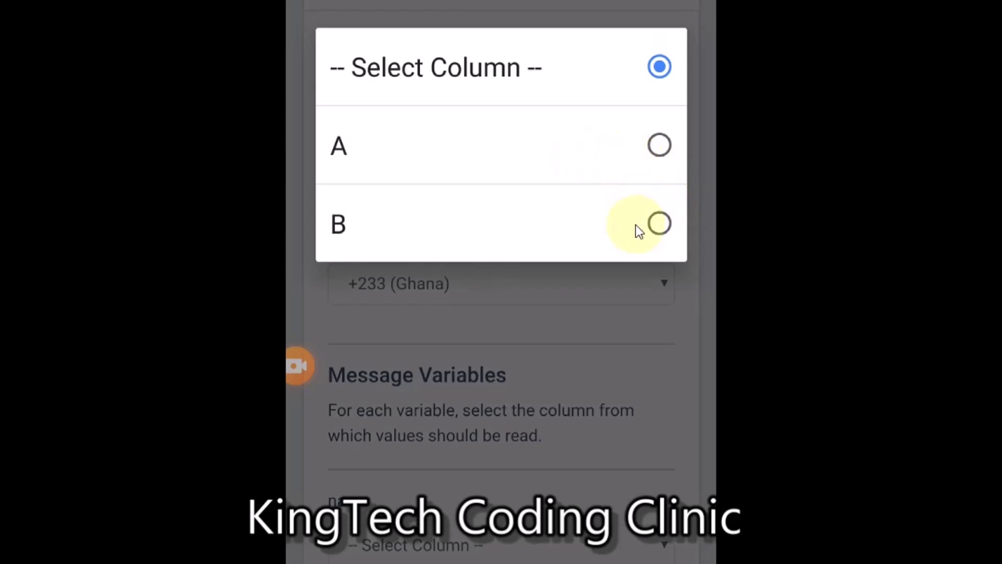
key(Escape)
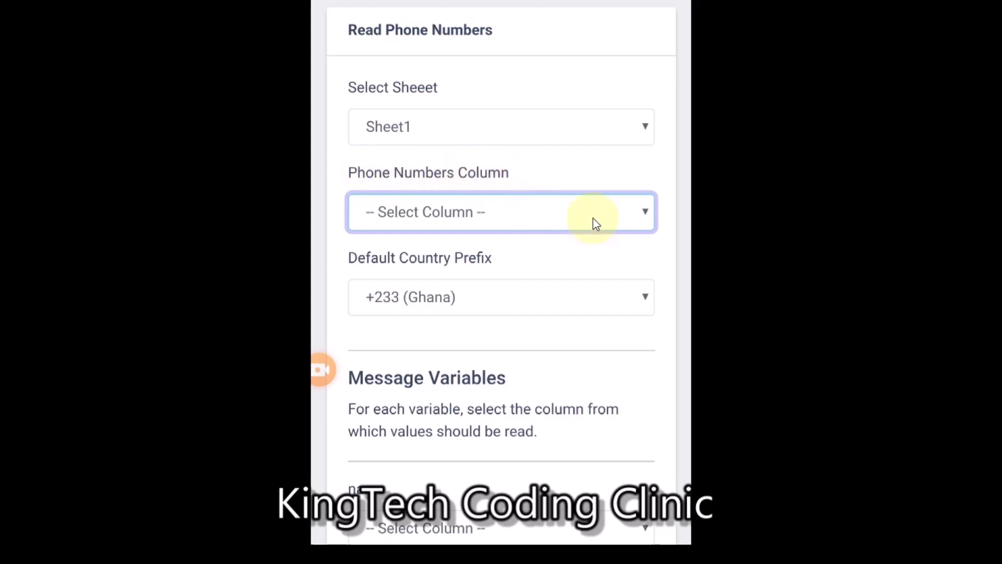
click(561, 215)
click(560, 215)
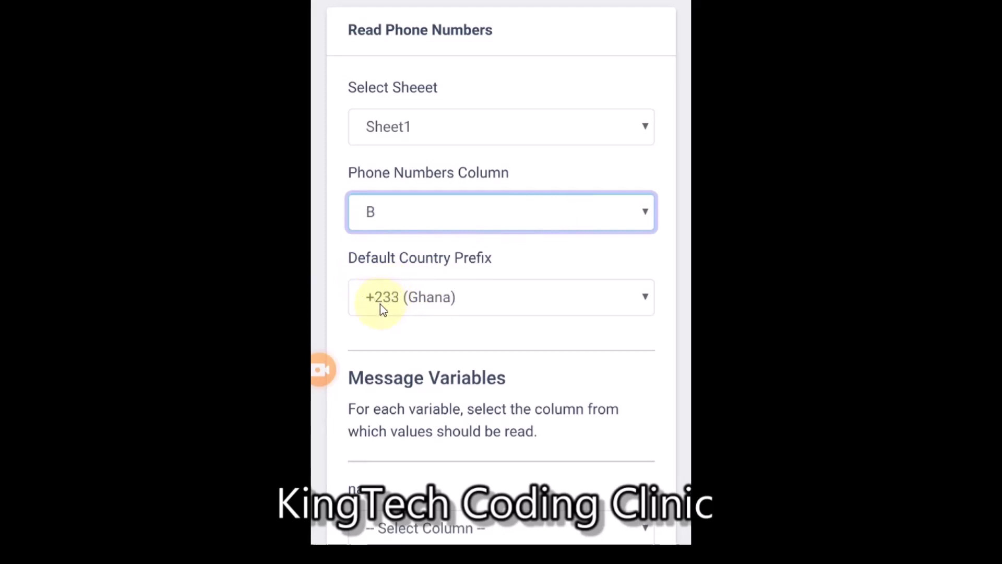
click(475, 301)
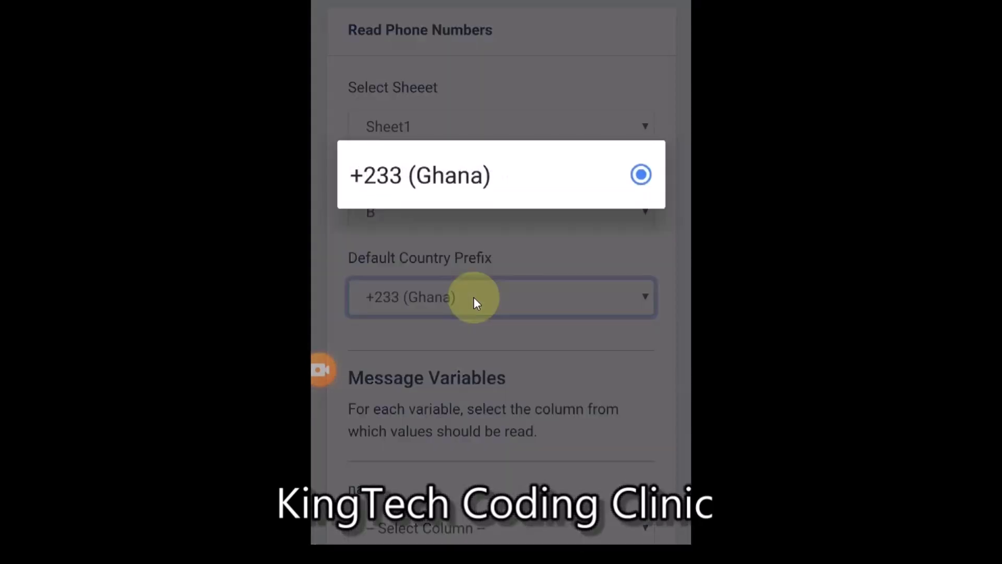
click(477, 301)
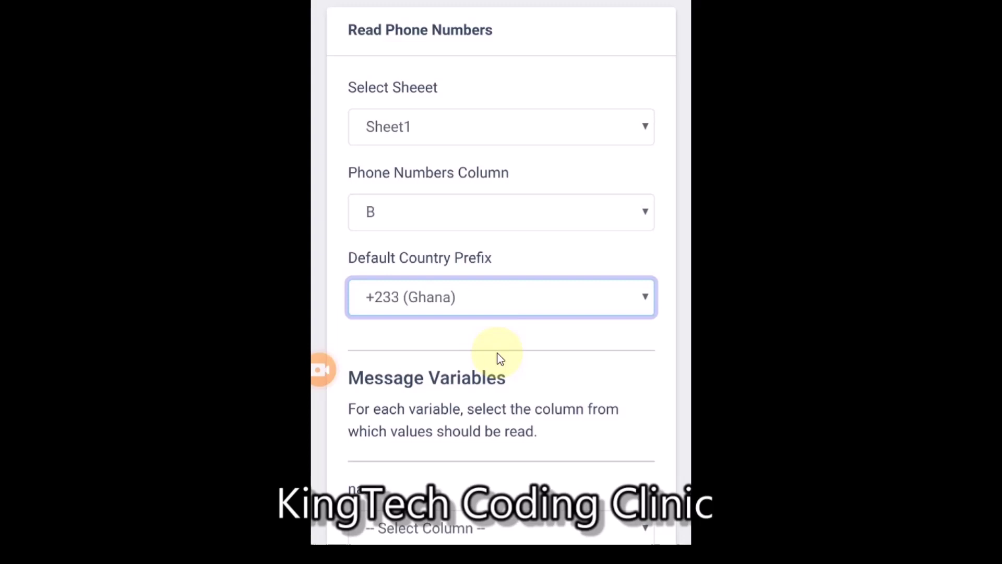
scroll(498, 354, down, 6)
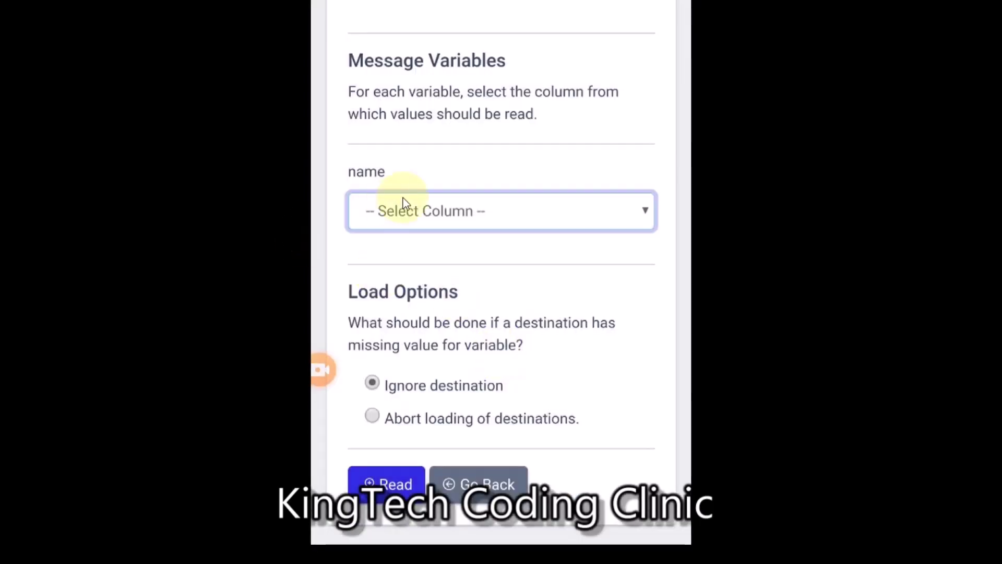
Step: Map the name variable to column A of the spreadsheet
click(650, 226)
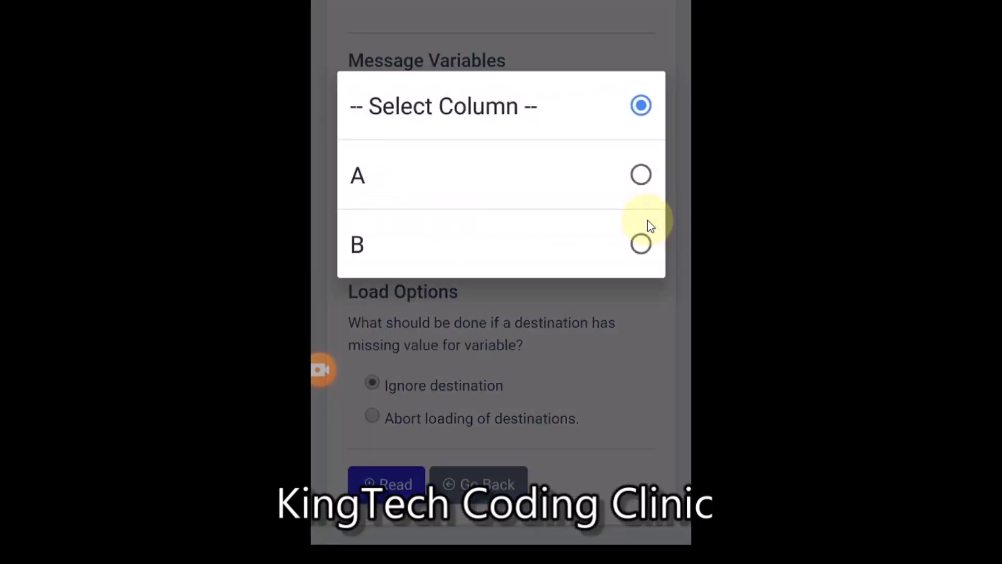
key(Down)
key(Return)
scroll(650, 226, down, 1)
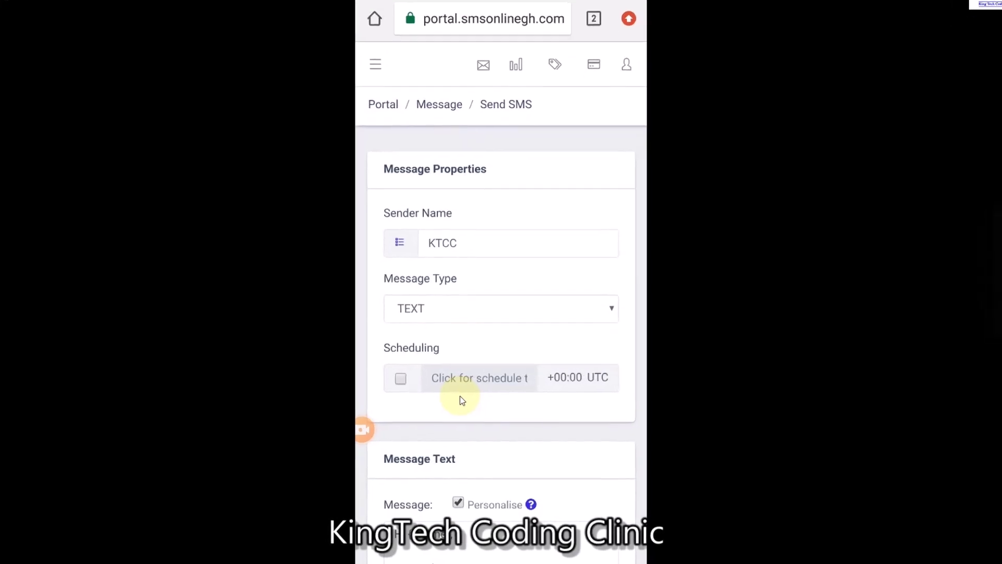
Step: Scroll through the imported destinations table, reaching page 3 of 7
scroll(463, 407, down, 5)
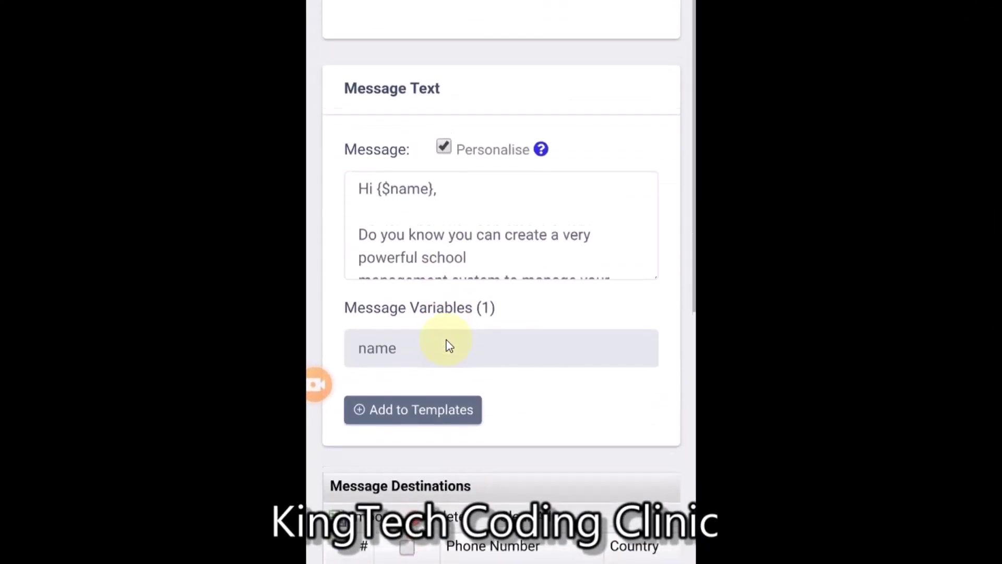
scroll(449, 345, down, 6)
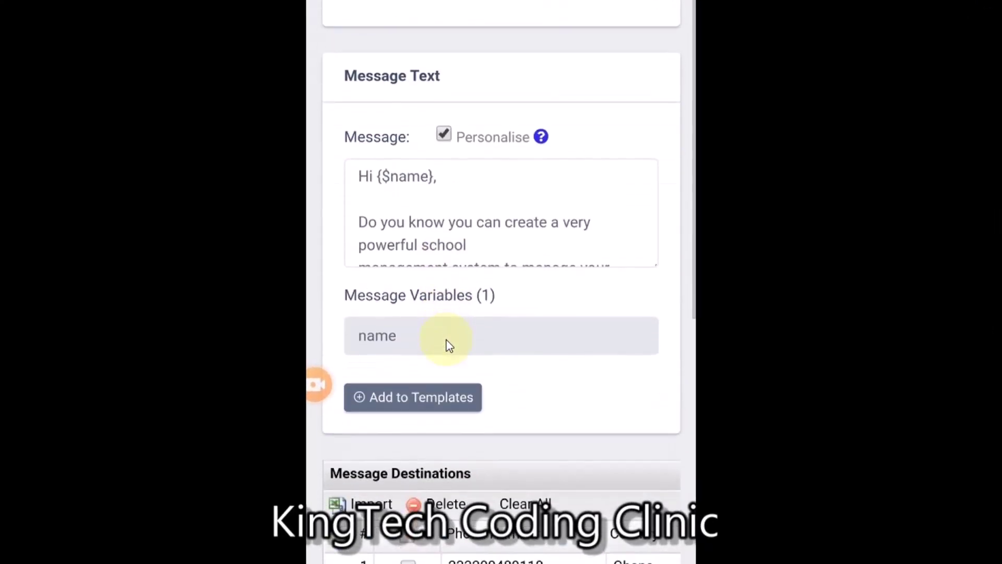
scroll(449, 345, down, 3)
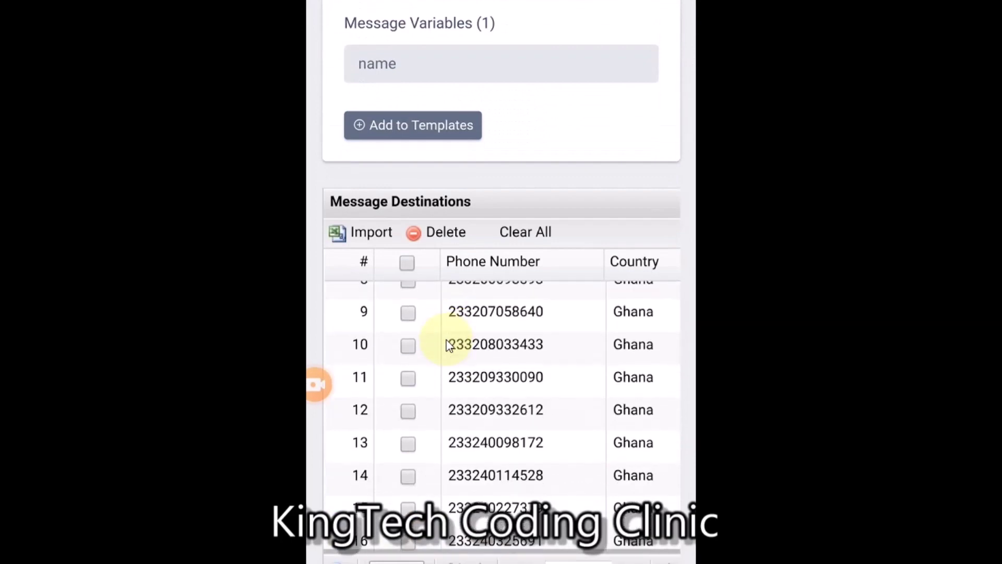
scroll(449, 345, down, 4)
scroll(449, 345, down, 3)
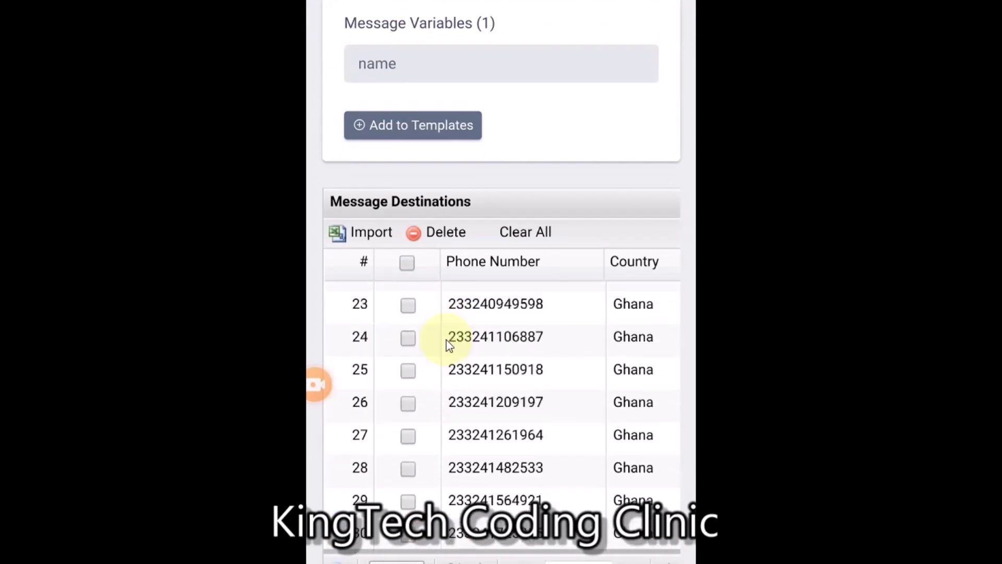
scroll(448, 345, down, 4)
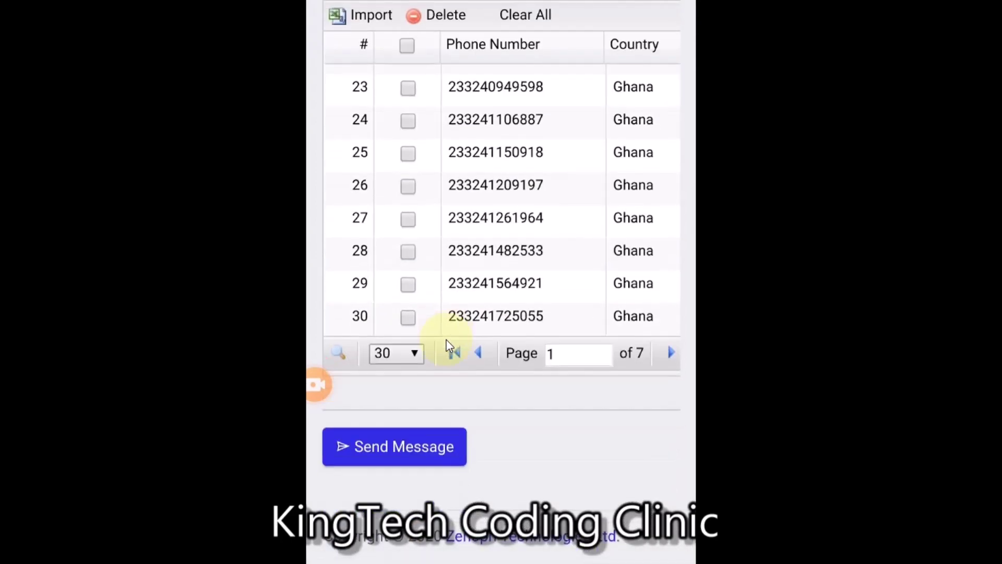
scroll(449, 346, up, 4)
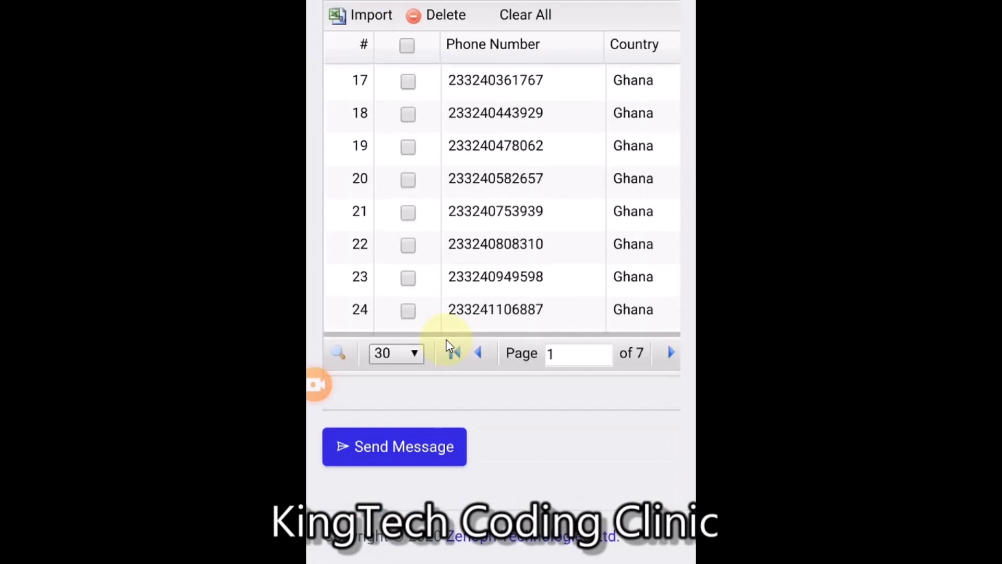
scroll(449, 345, down, 2)
scroll(448, 346, down, 3)
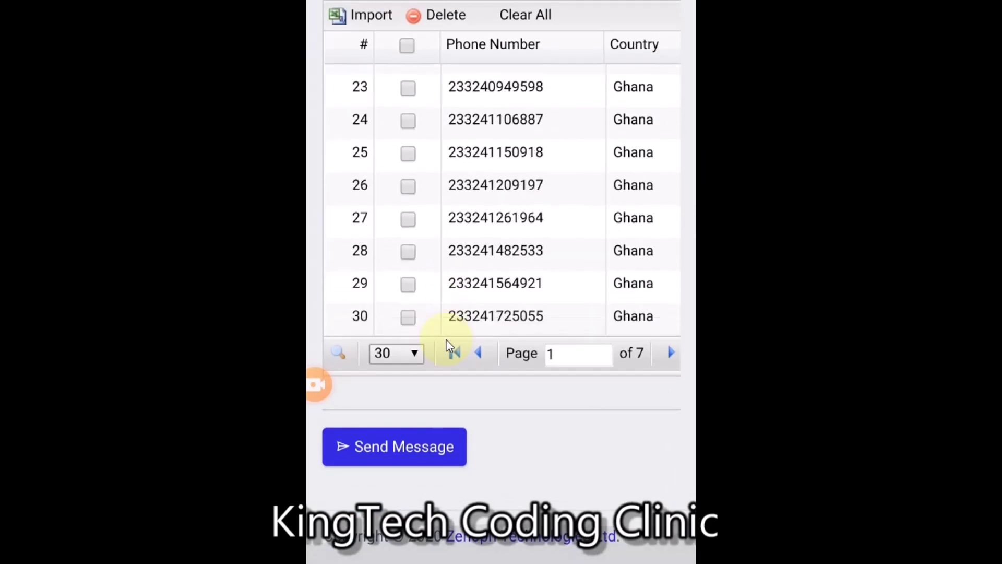
scroll(448, 346, up, 12)
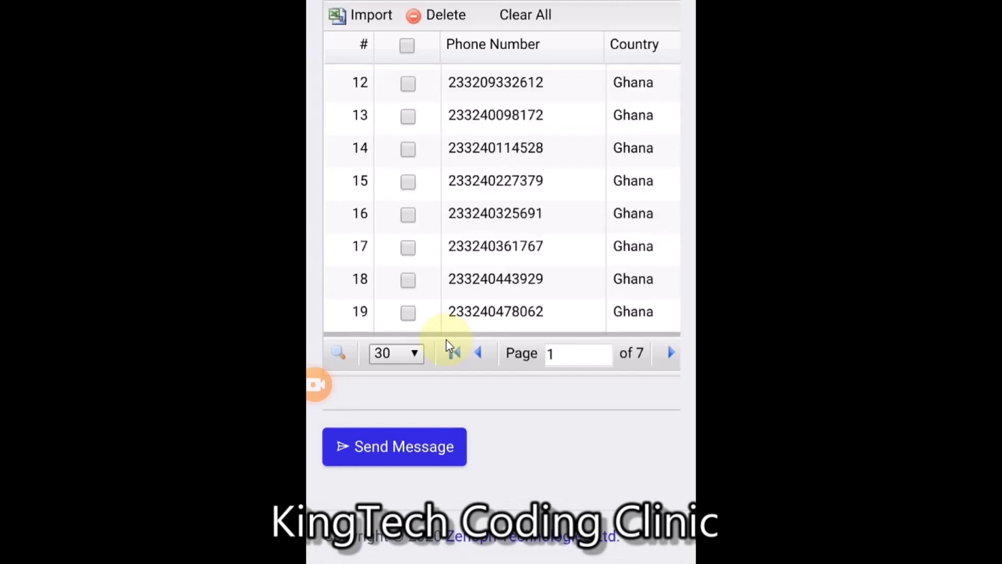
scroll(448, 346, up, 5)
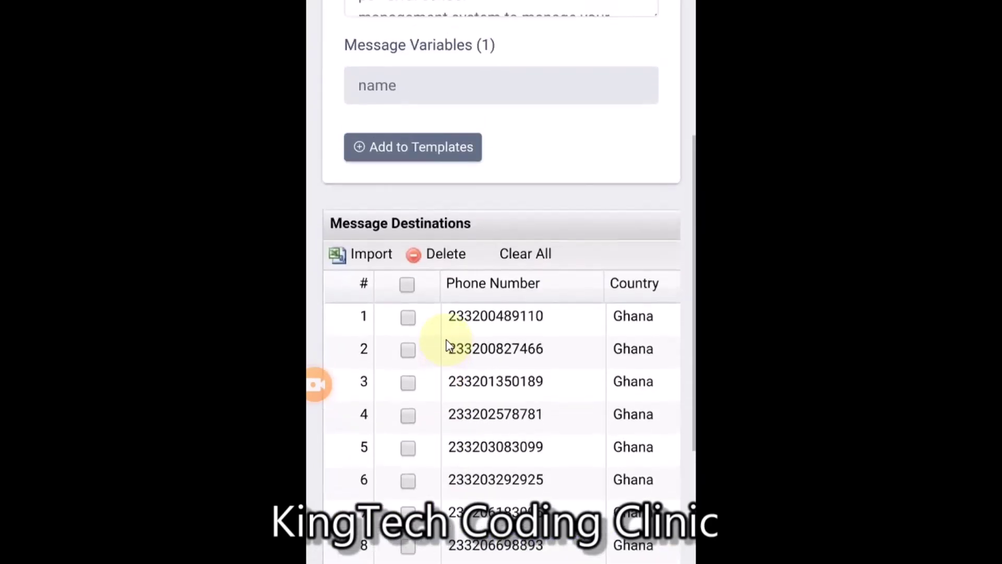
scroll(447, 347, down, 4)
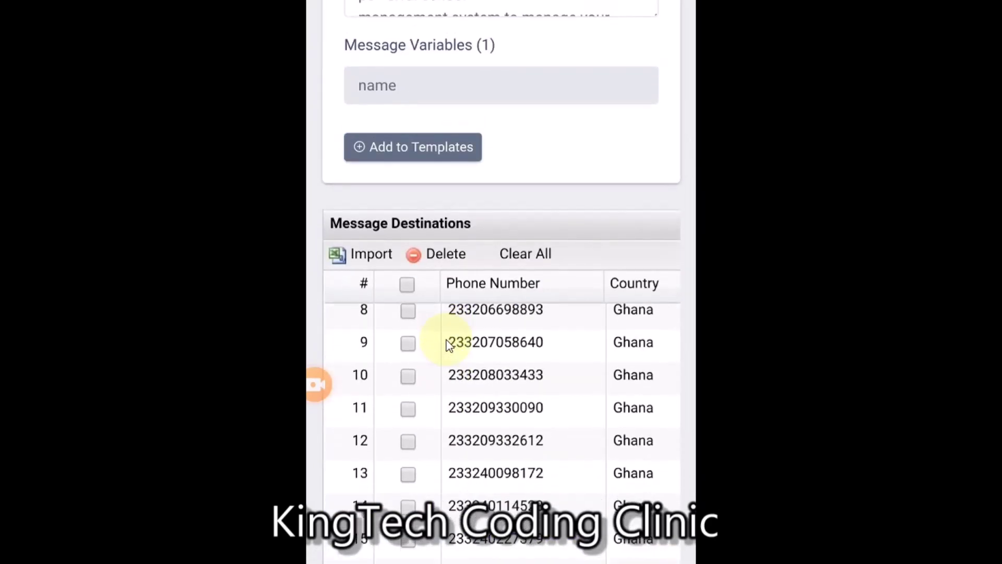
scroll(448, 346, down, 6)
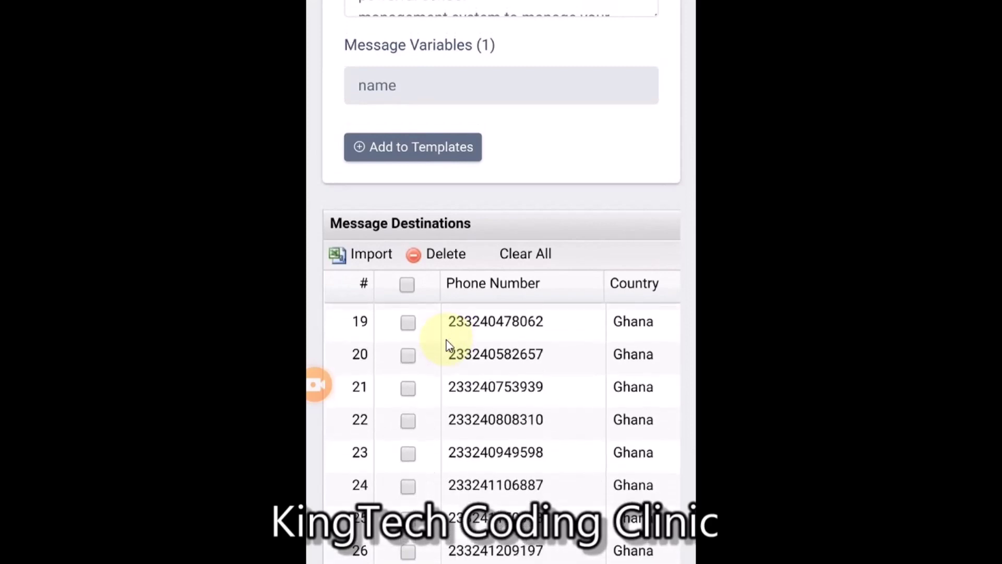
scroll(448, 346, down, 2)
scroll(449, 346, down, 4)
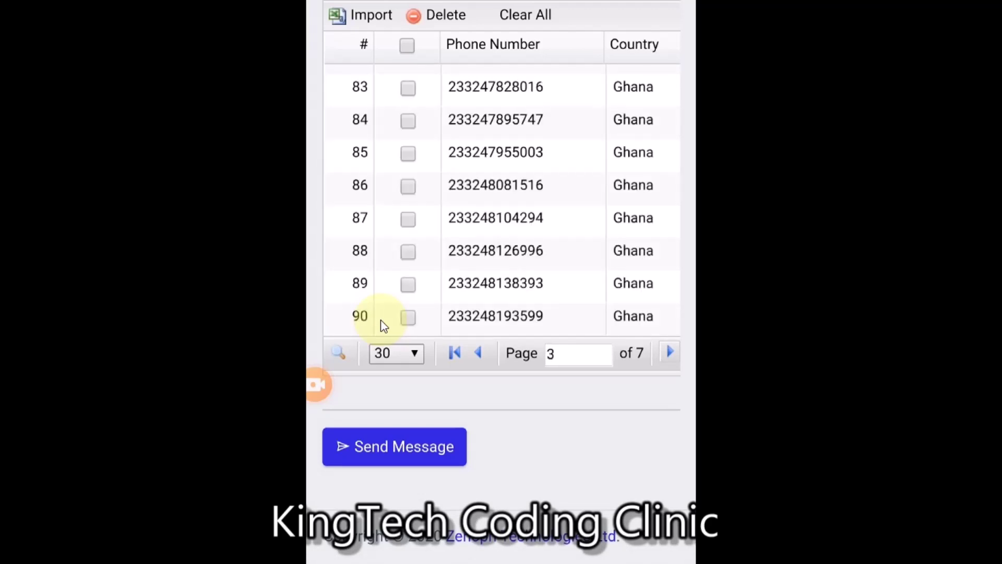
scroll(384, 325, up, 3)
scroll(384, 325, down, 3)
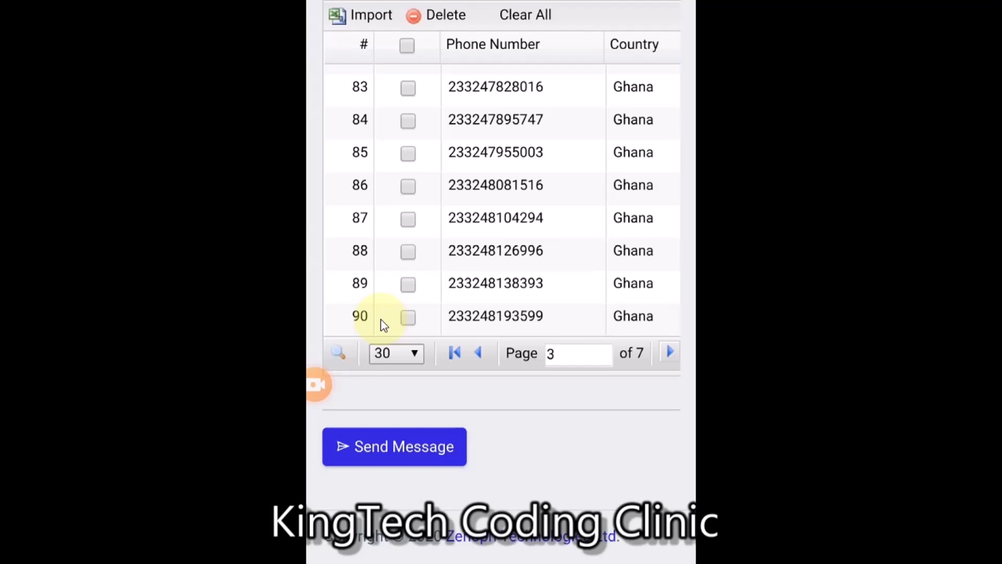
scroll(381, 184, up, 5)
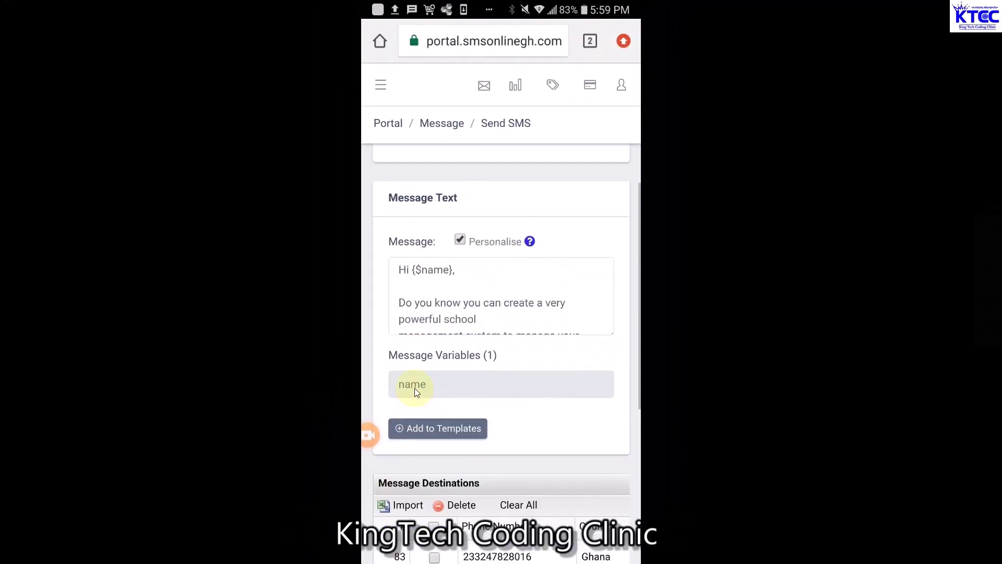
scroll(415, 390, up, 5)
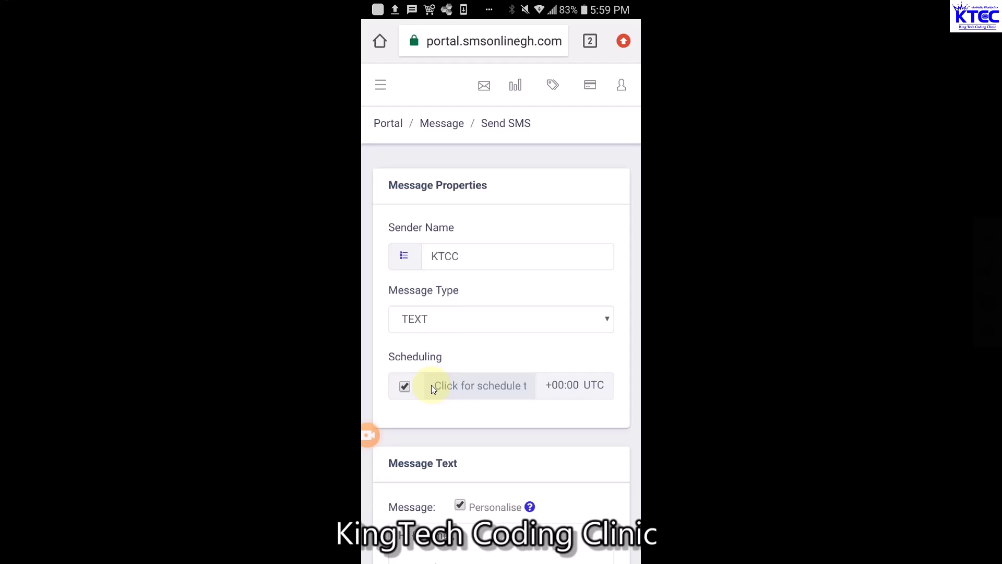
Step: Turn off Scheduling and review the Hi {$name} message text and variables
click(432, 387)
scroll(432, 389, down, 3)
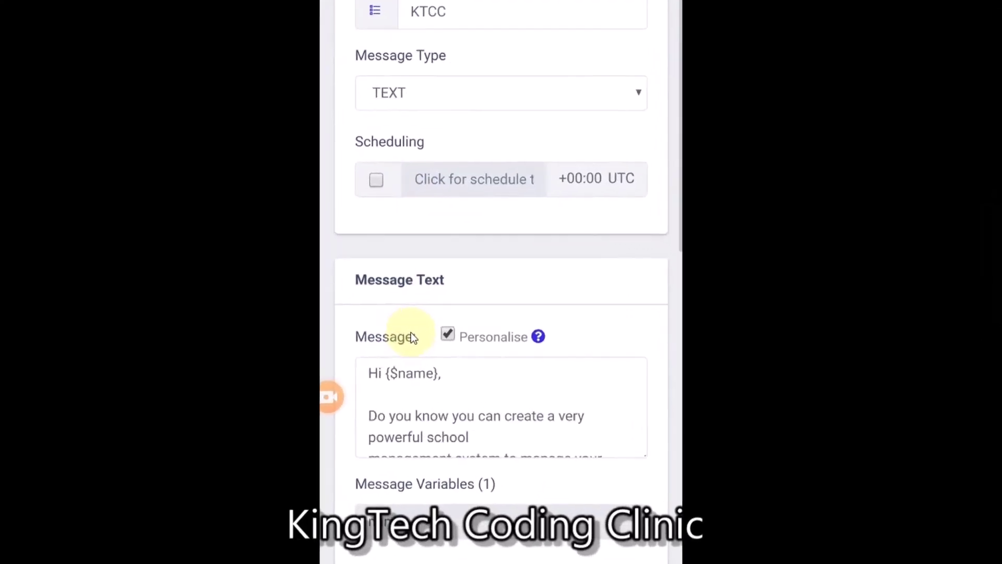
scroll(412, 332, down, 3)
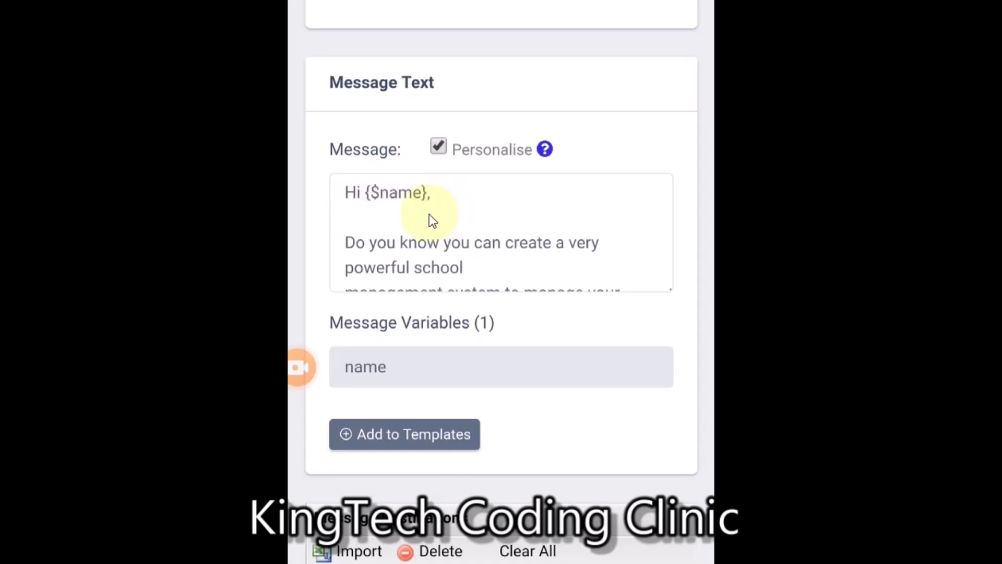
scroll(429, 215, down, 5)
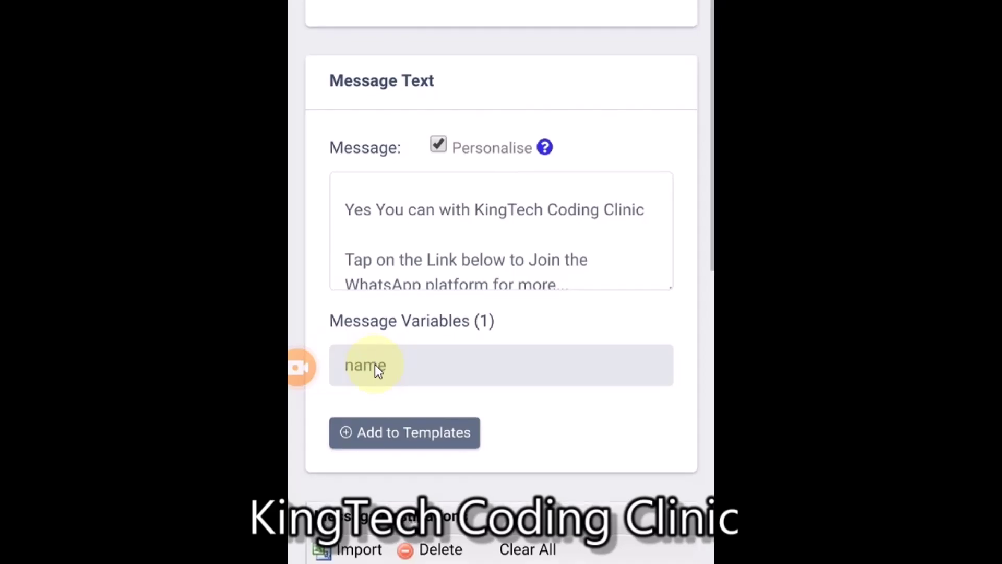
scroll(375, 364, down, 10)
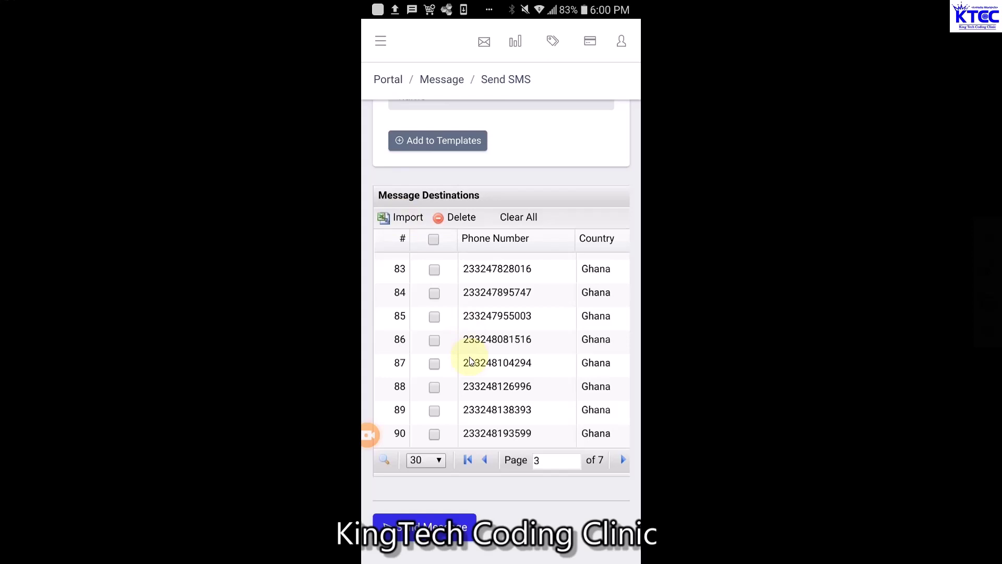
Step: Scroll down to the Send Message button to submit the personalised SMS
scroll(470, 360, down, 2)
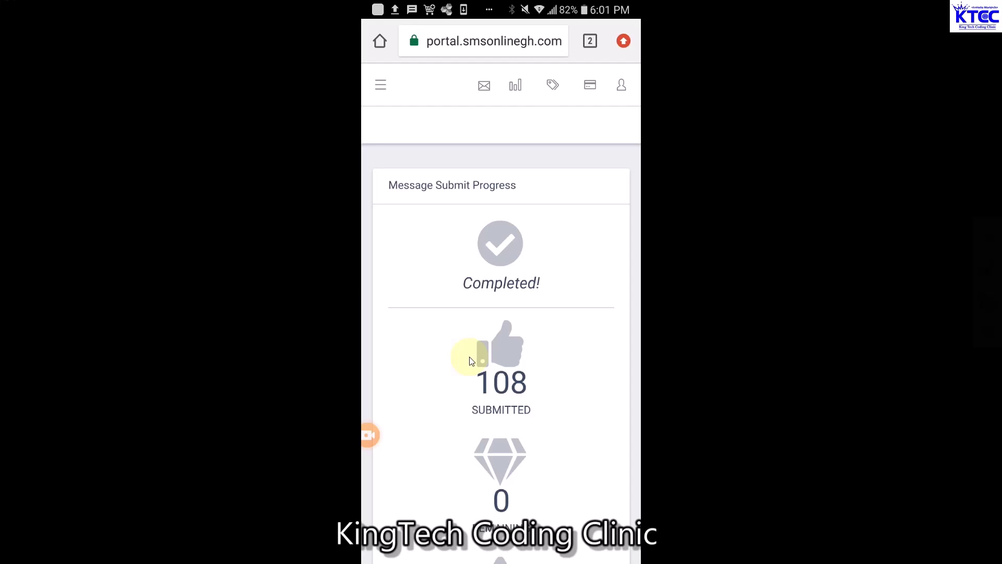
scroll(472, 360, down, 3)
scroll(471, 360, up, 2)
scroll(471, 360, down, 4)
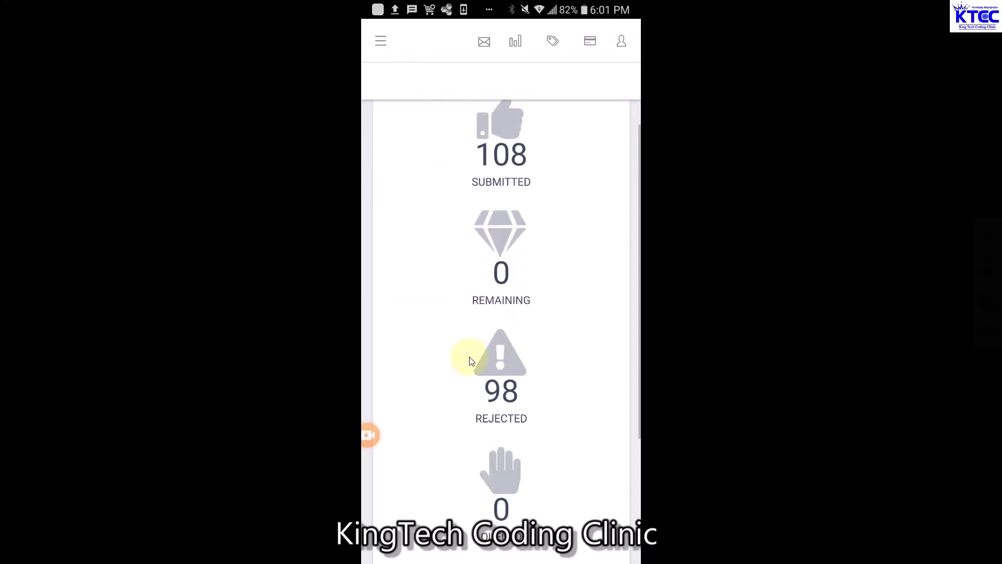
scroll(472, 361, down, 2)
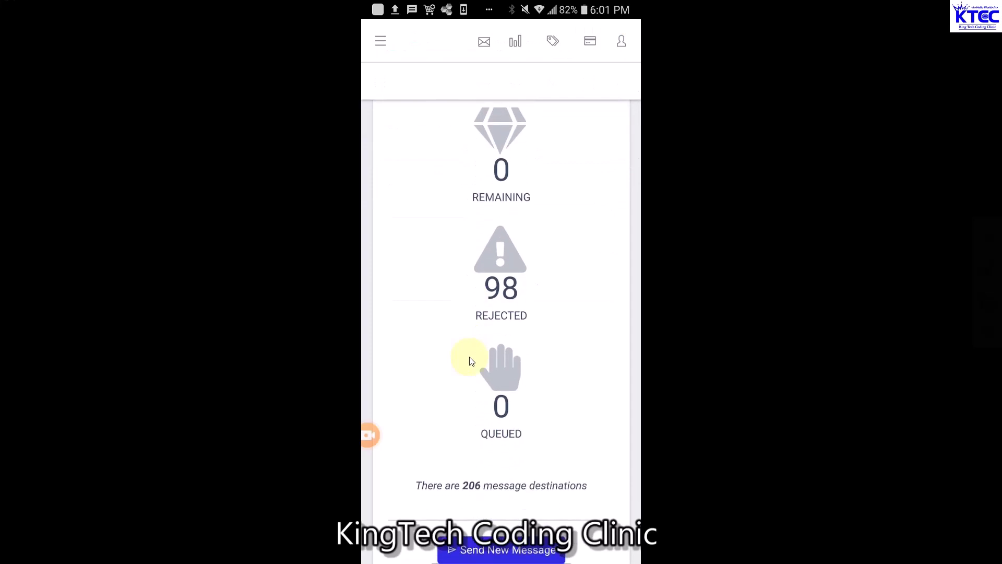
scroll(472, 360, down, 2)
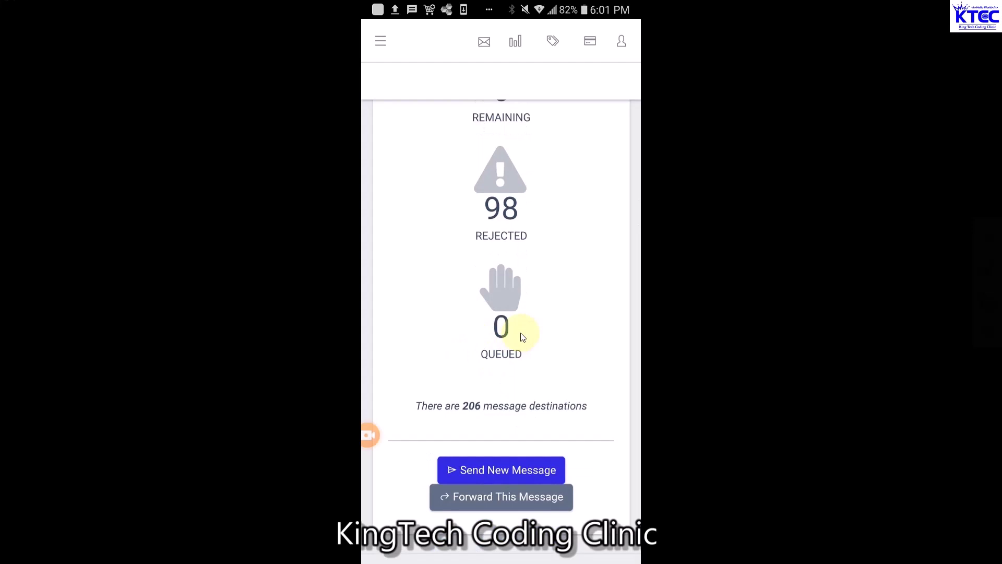
scroll(522, 337, down, 1)
scroll(523, 336, up, 8)
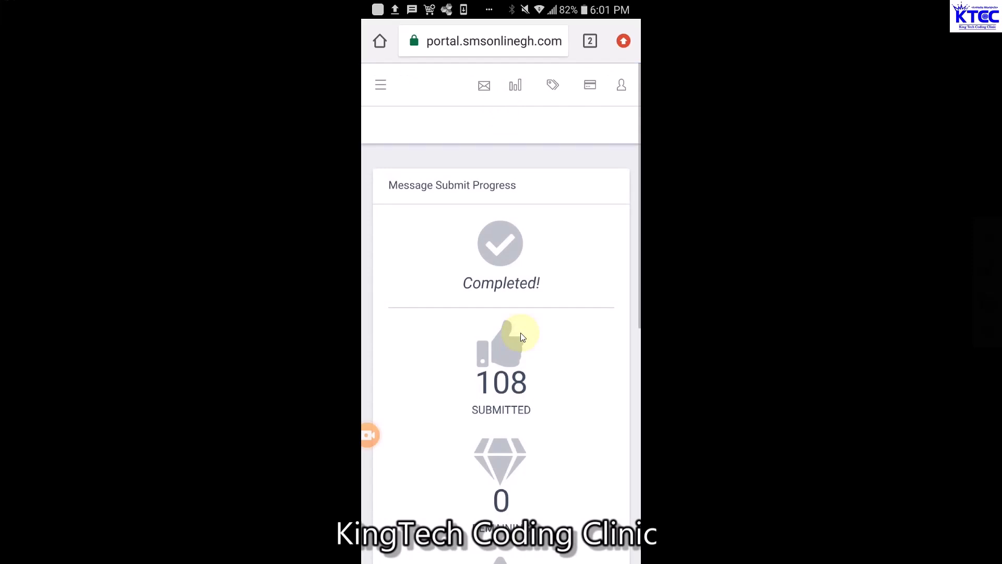
scroll(521, 332, up, 1)
scroll(521, 333, down, 2)
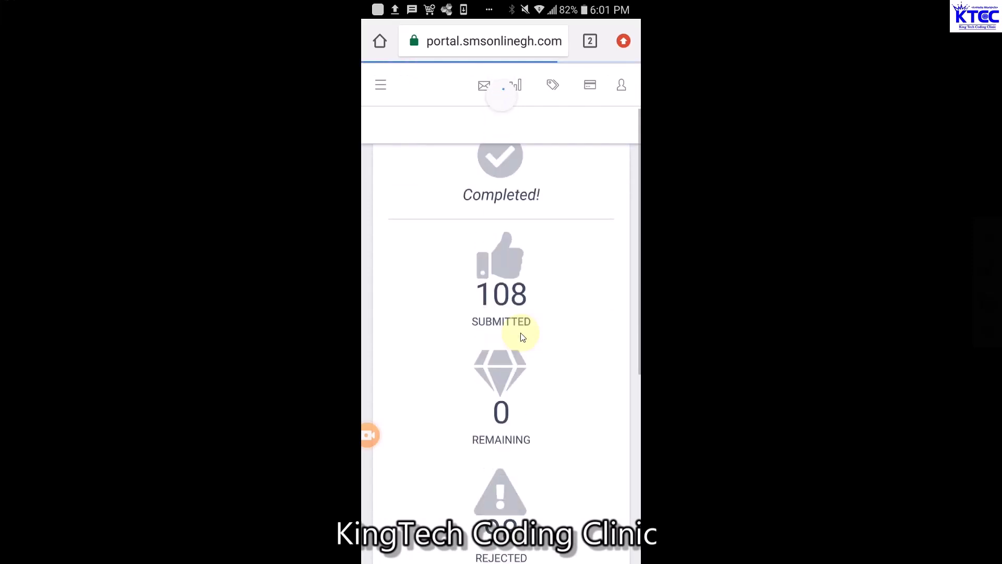
scroll(521, 332, up, 2)
scroll(520, 332, up, 1)
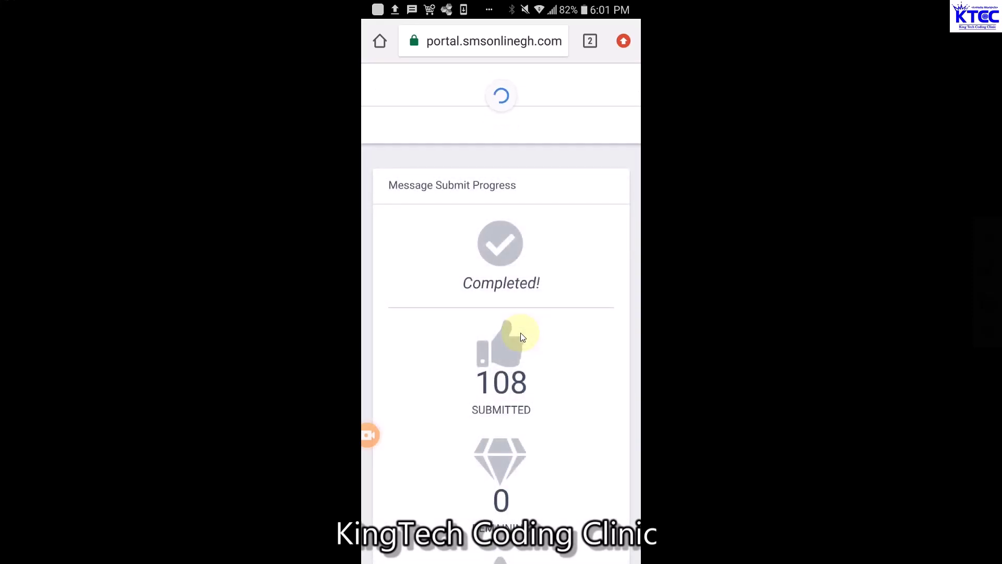